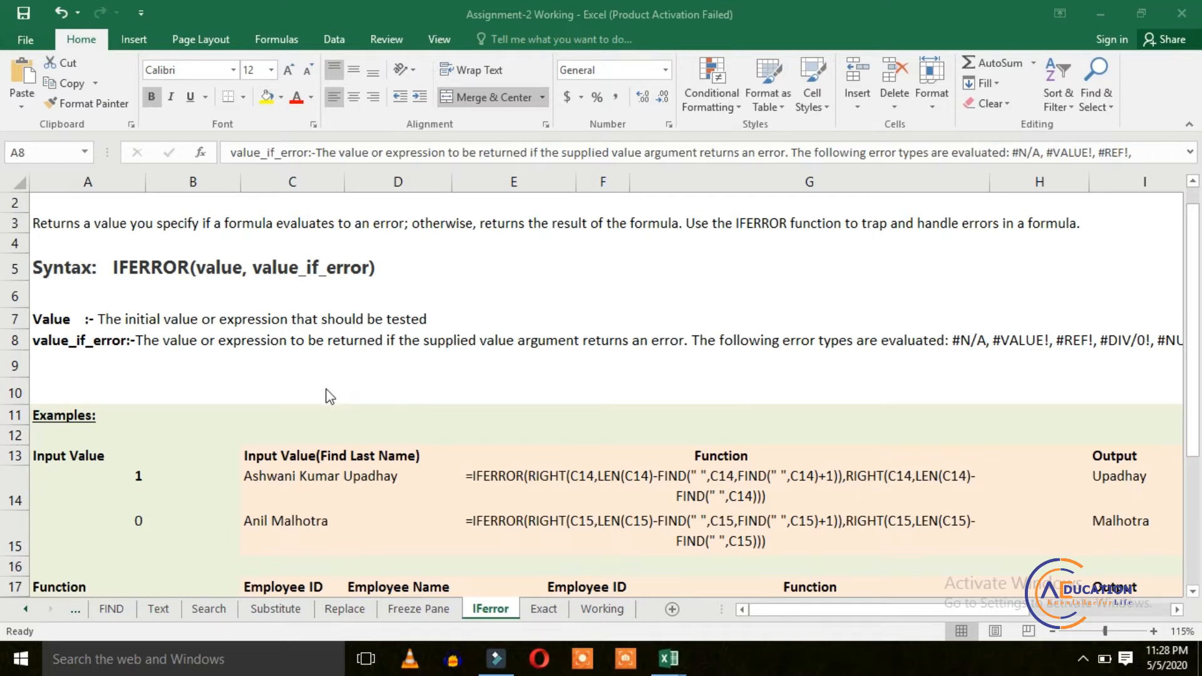
- Review the IFERROR examples, plus the Employee ID and Employee Name columns and the lookup IDs in Book2
{"action": "scroll", "coordinate": [330, 393], "scroll_direction": "down", "scroll_amount": 3}
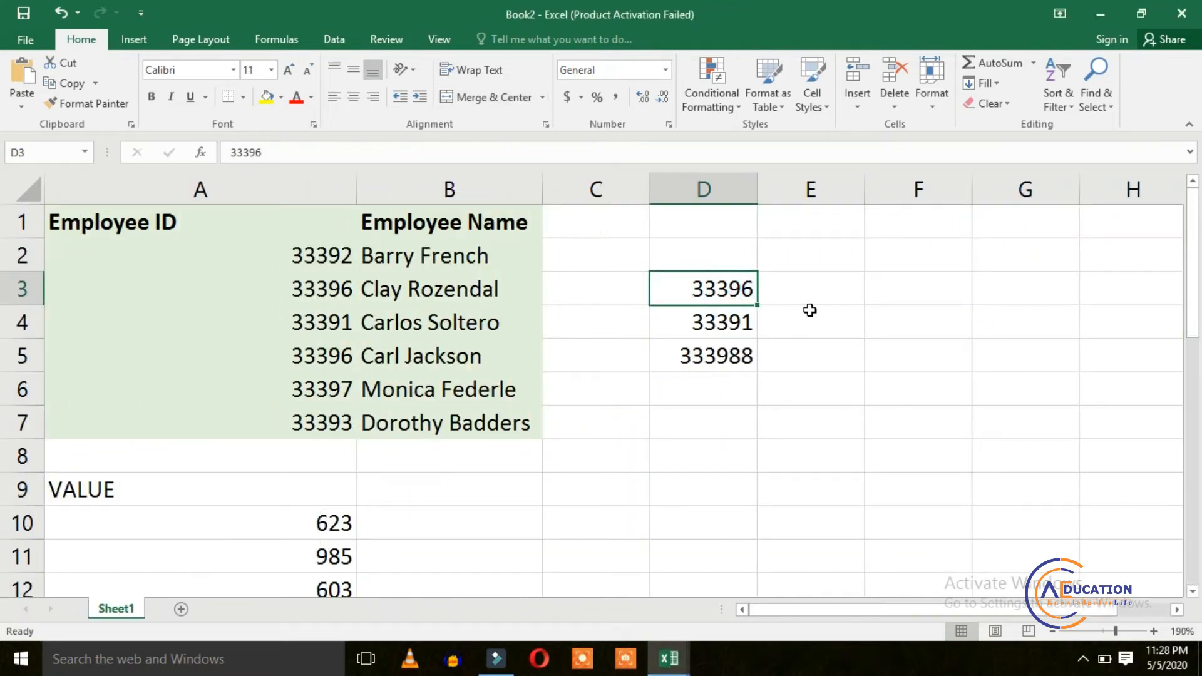
{"action": "left_click", "coordinate": [823, 293]}
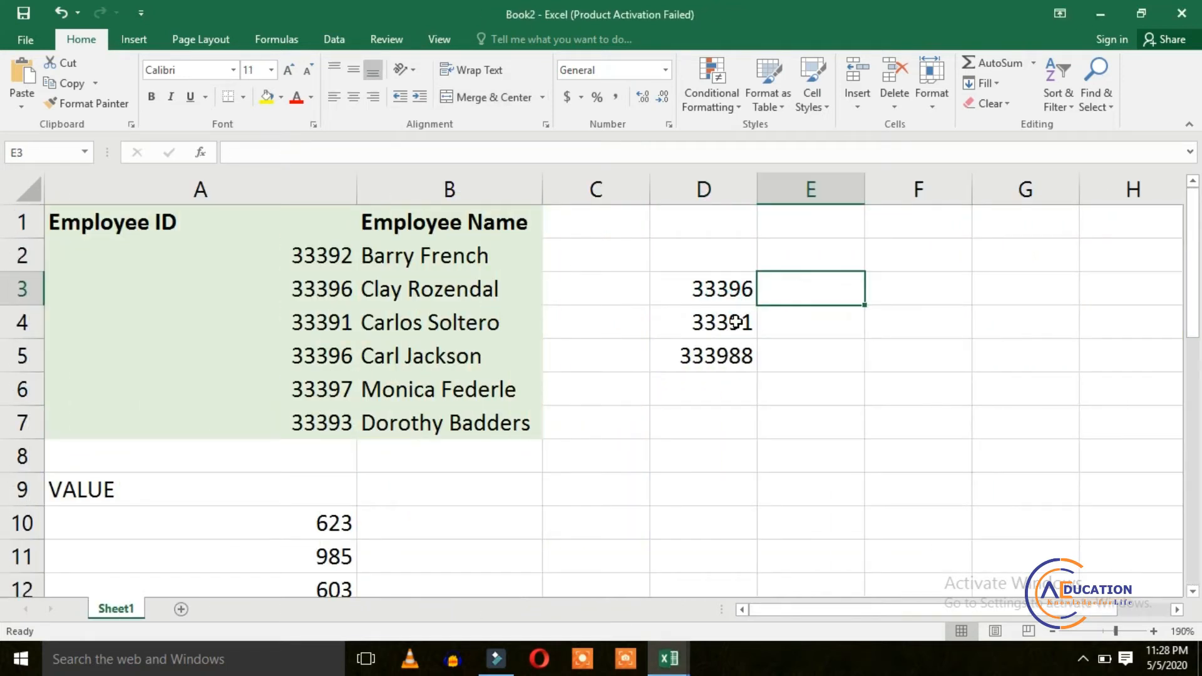
{"action": "left_click", "coordinate": [152, 224]}
{"action": "left_click_drag", "start_coordinate": [305, 220], "coordinate": [295, 422]}
{"action": "left_click_drag", "start_coordinate": [424, 236], "coordinate": [429, 422]}
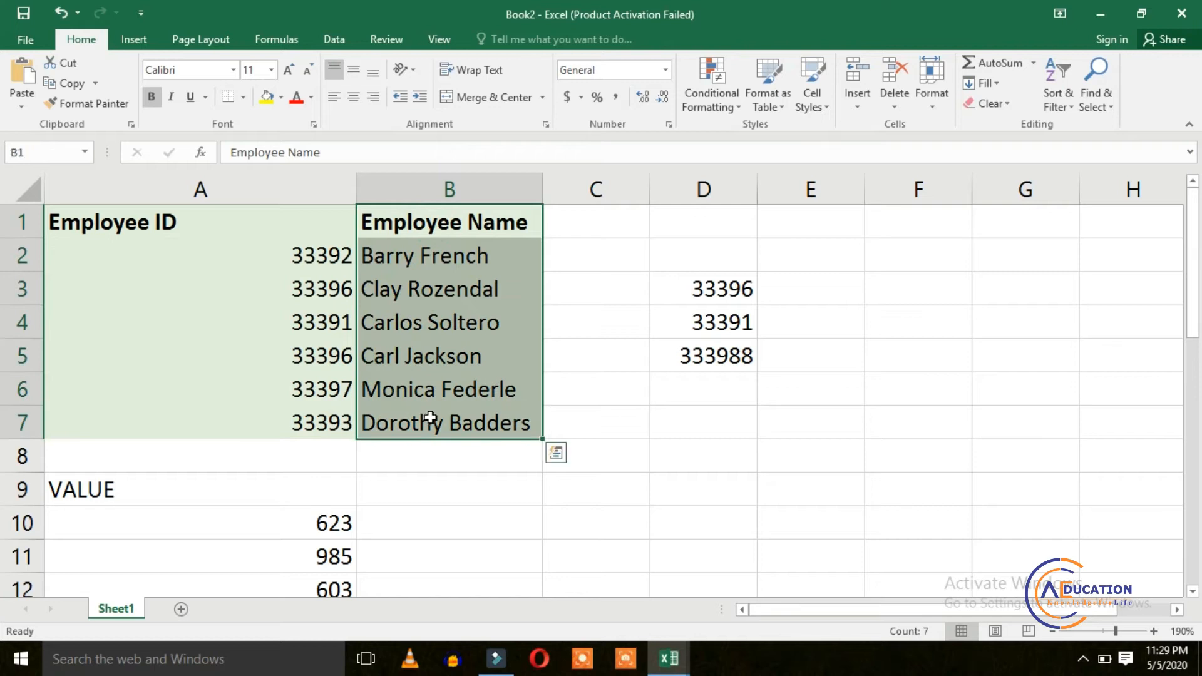
{"action": "left_click", "coordinate": [845, 325]}
{"action": "left_click", "coordinate": [815, 287]}
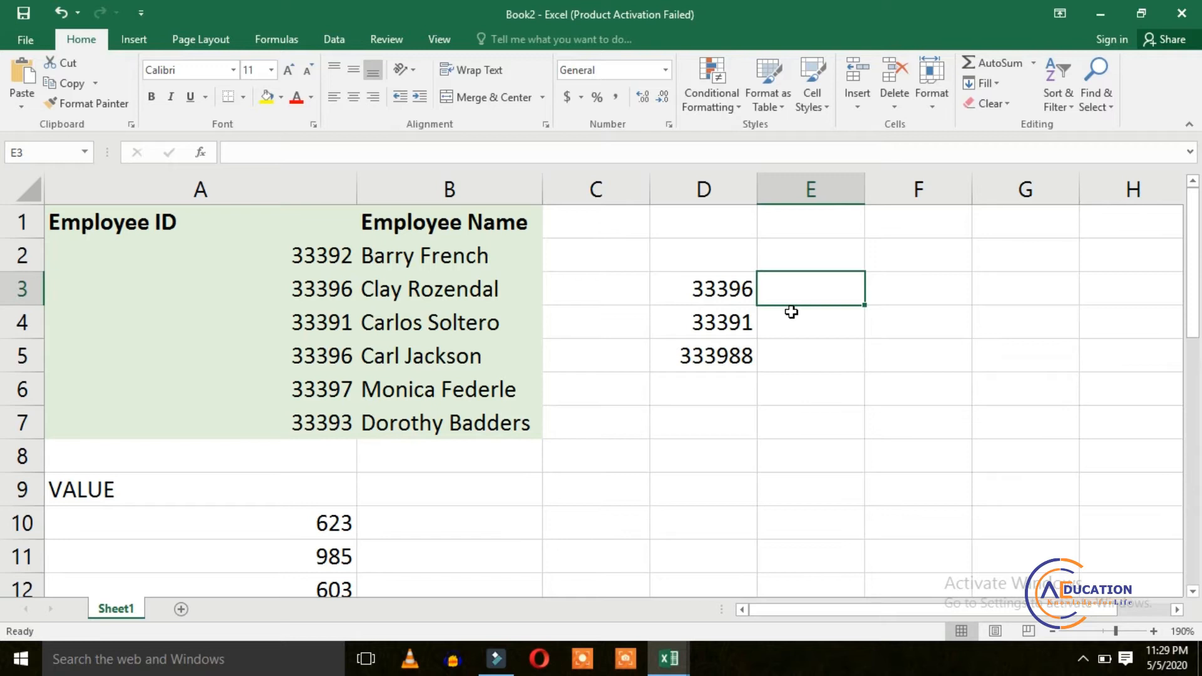
{"action": "left_click", "coordinate": [729, 294]}
- Enter =VLOOKUP(D3,$A$1:$B$7,2,0) in E3 to return the employee name for the ID in D3
{"action": "left_click", "coordinate": [809, 294]}
{"action": "type", "text": "=L"}
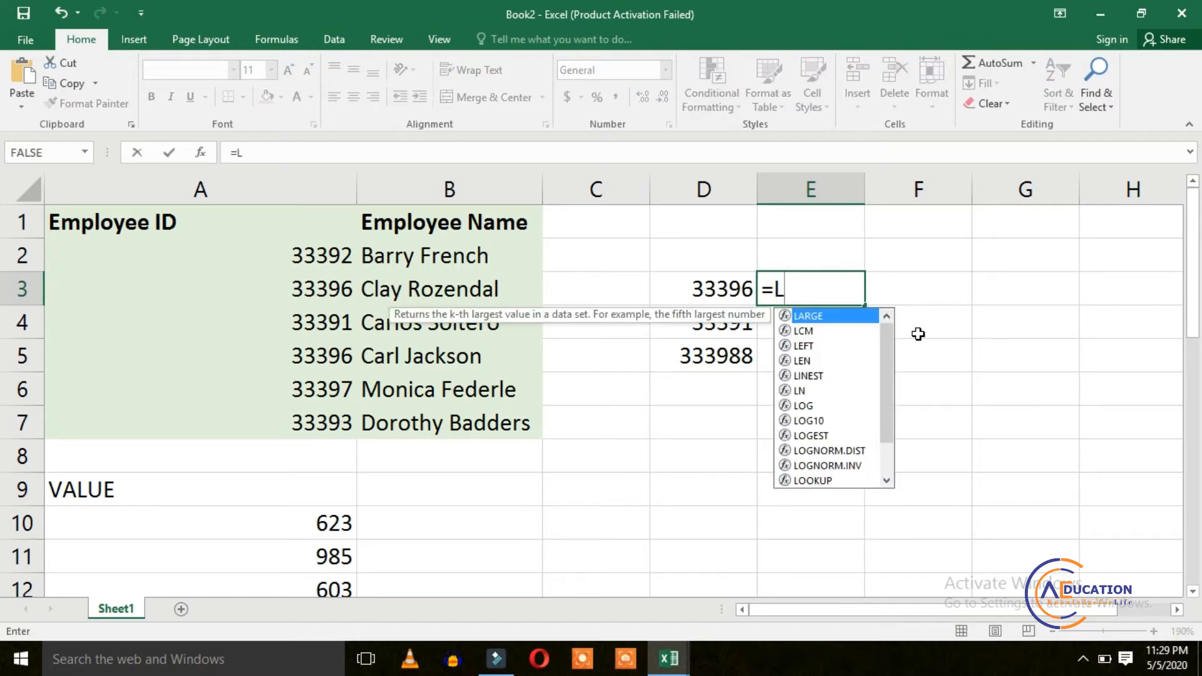
{"action": "key", "text": "BackSpace"}
{"action": "type", "text": "VL"}
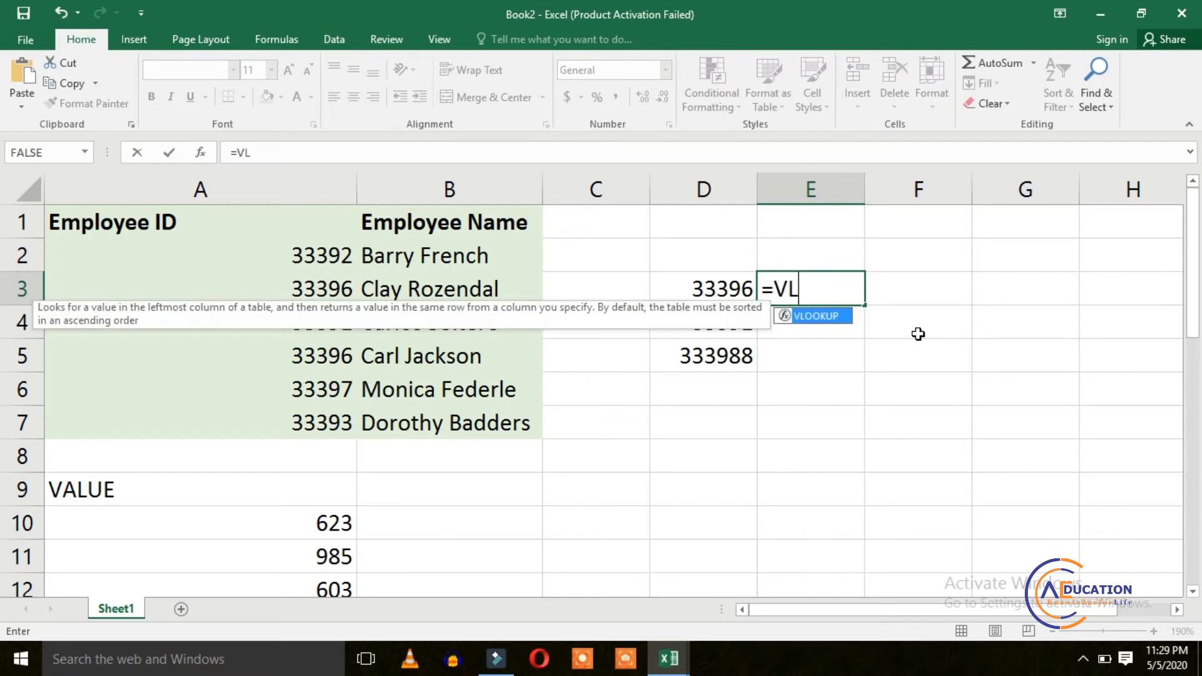
{"action": "key", "text": "Tab"}
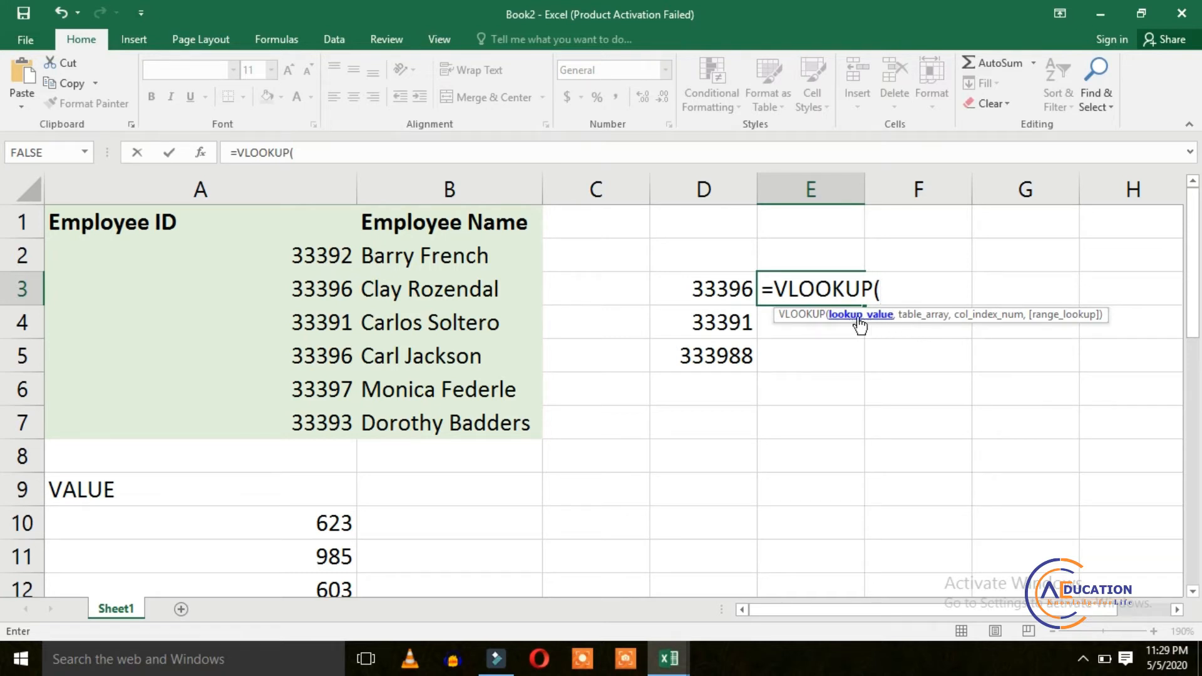
{"action": "left_click", "coordinate": [729, 290]}
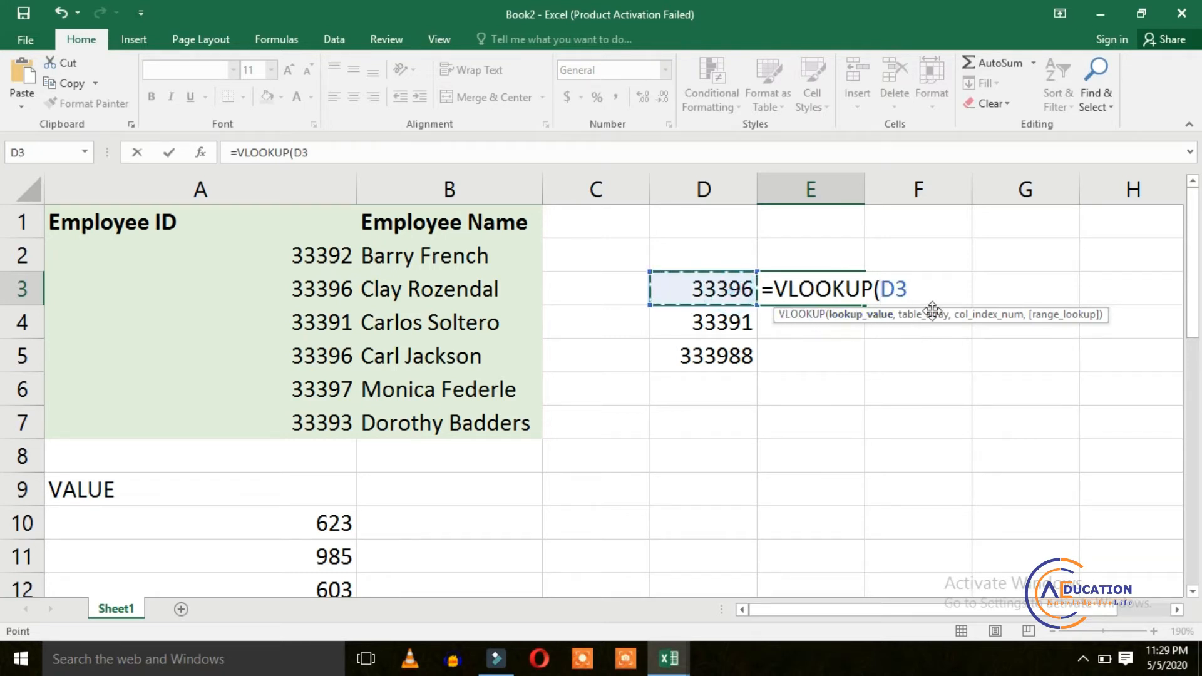
{"action": "type", "text": ","}
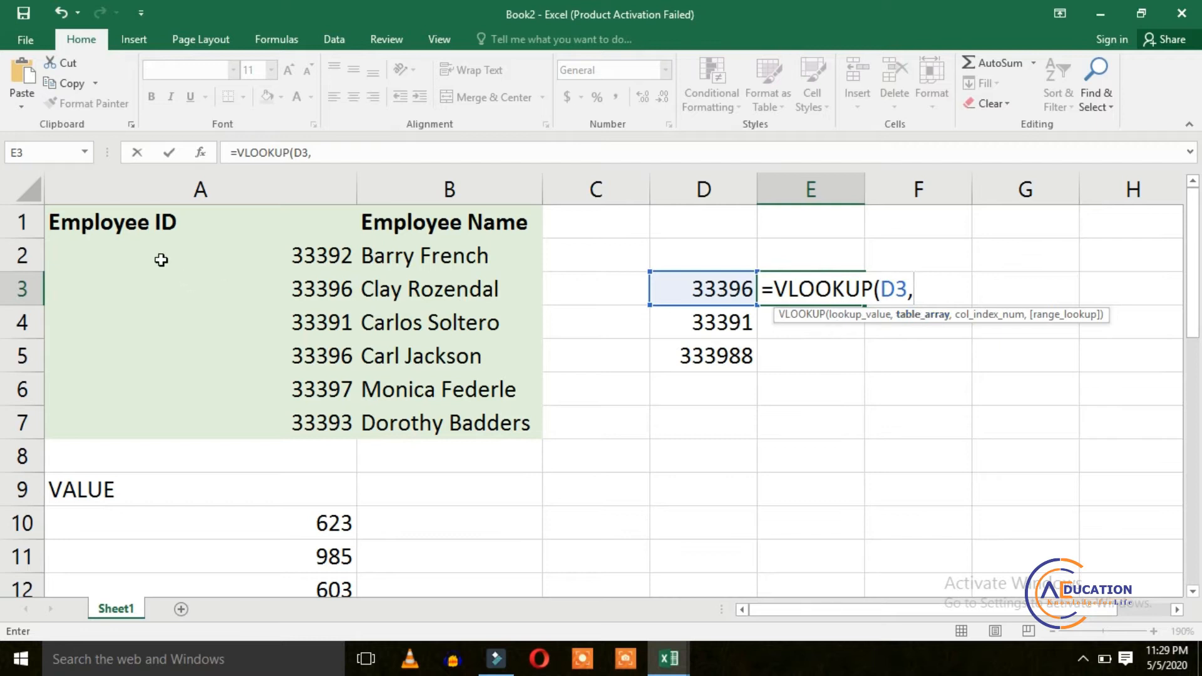
{"action": "left_click_drag", "start_coordinate": [130, 222], "coordinate": [438, 423]}
{"action": "key", "text": "F4"}
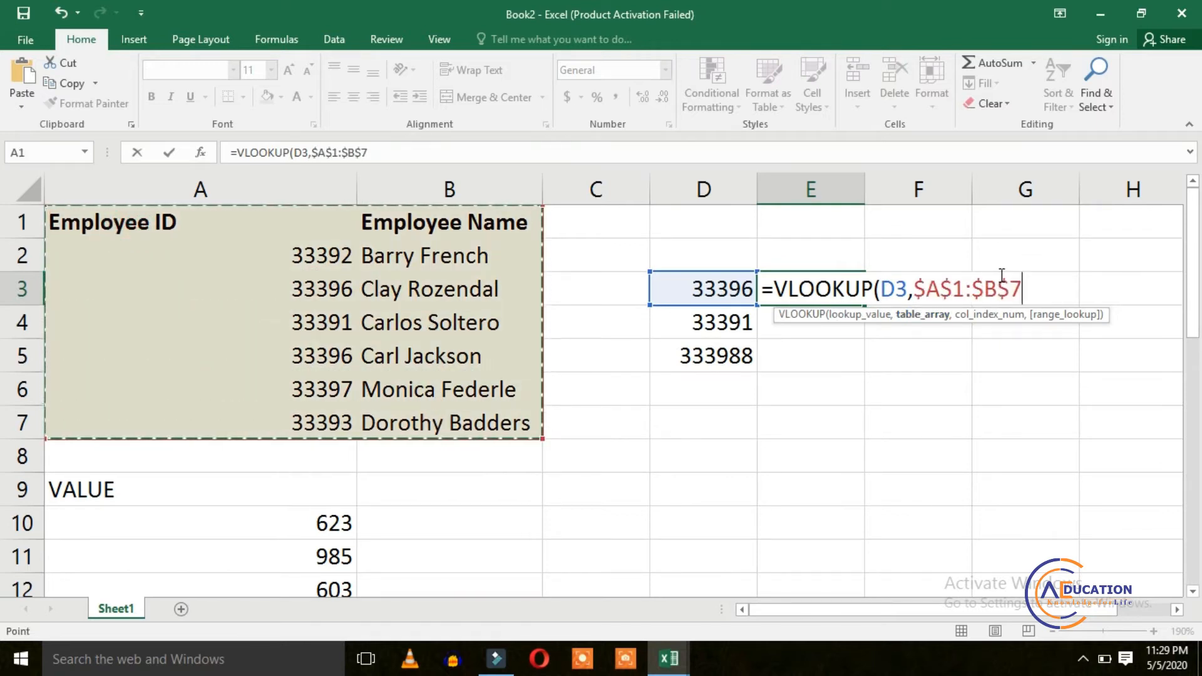
{"action": "type", "text": ",2"}
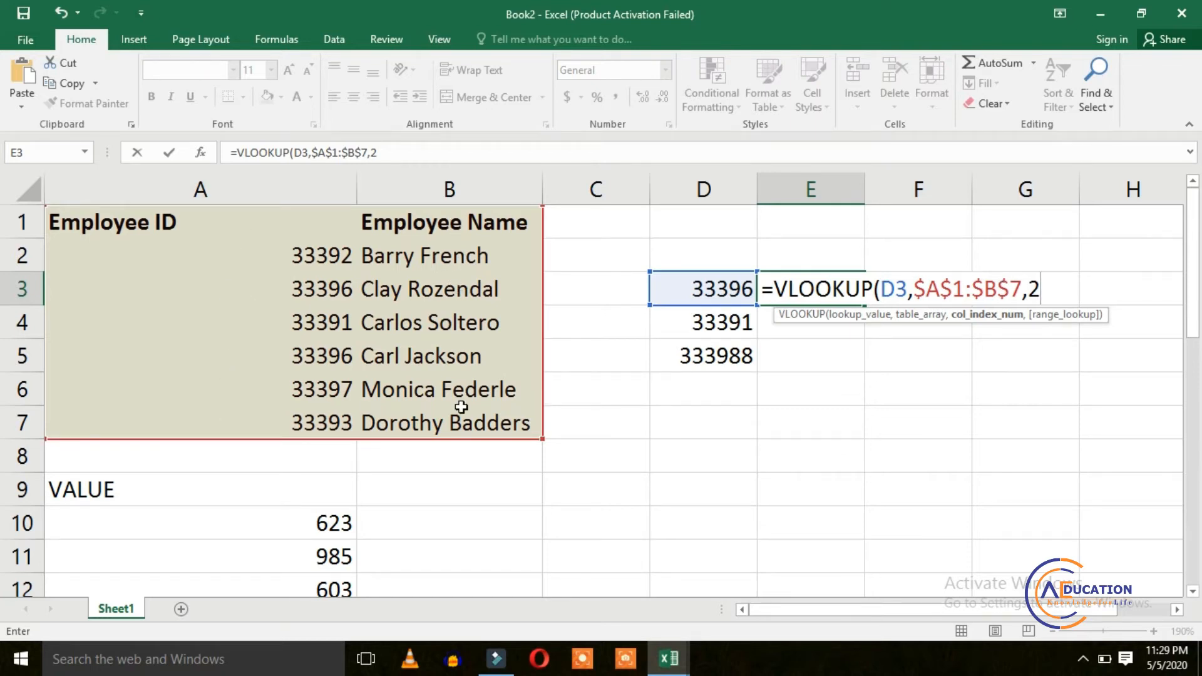
{"action": "type", "text": ",0)"}
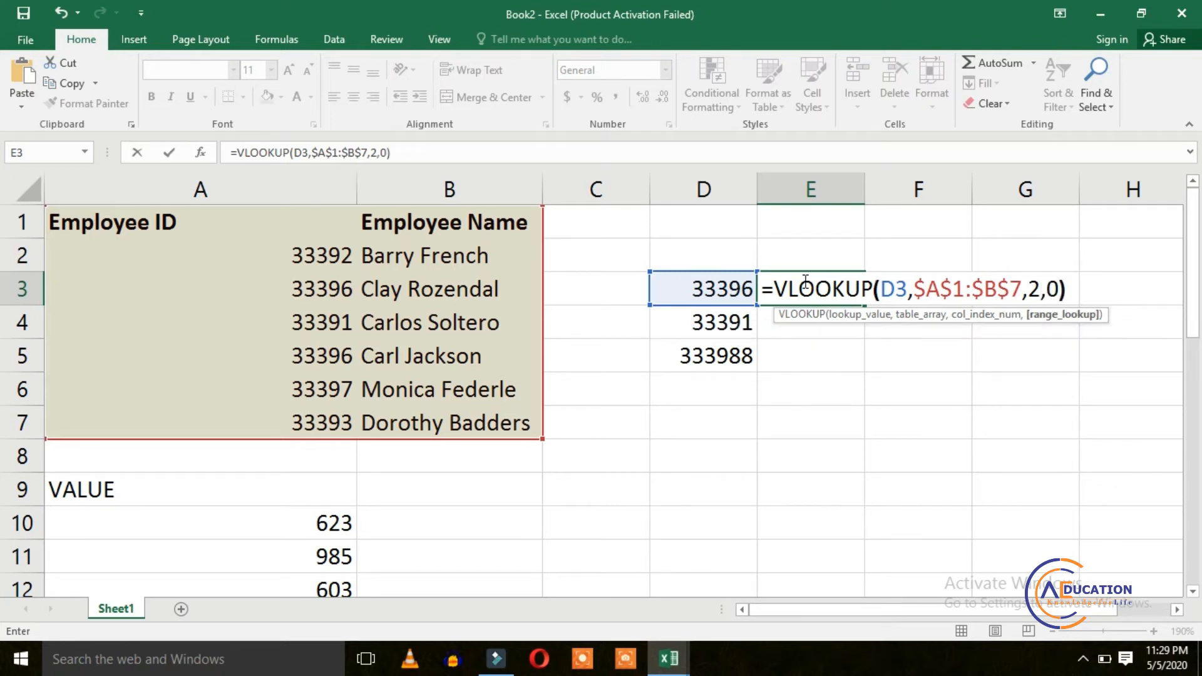
{"action": "key", "text": "Return"}
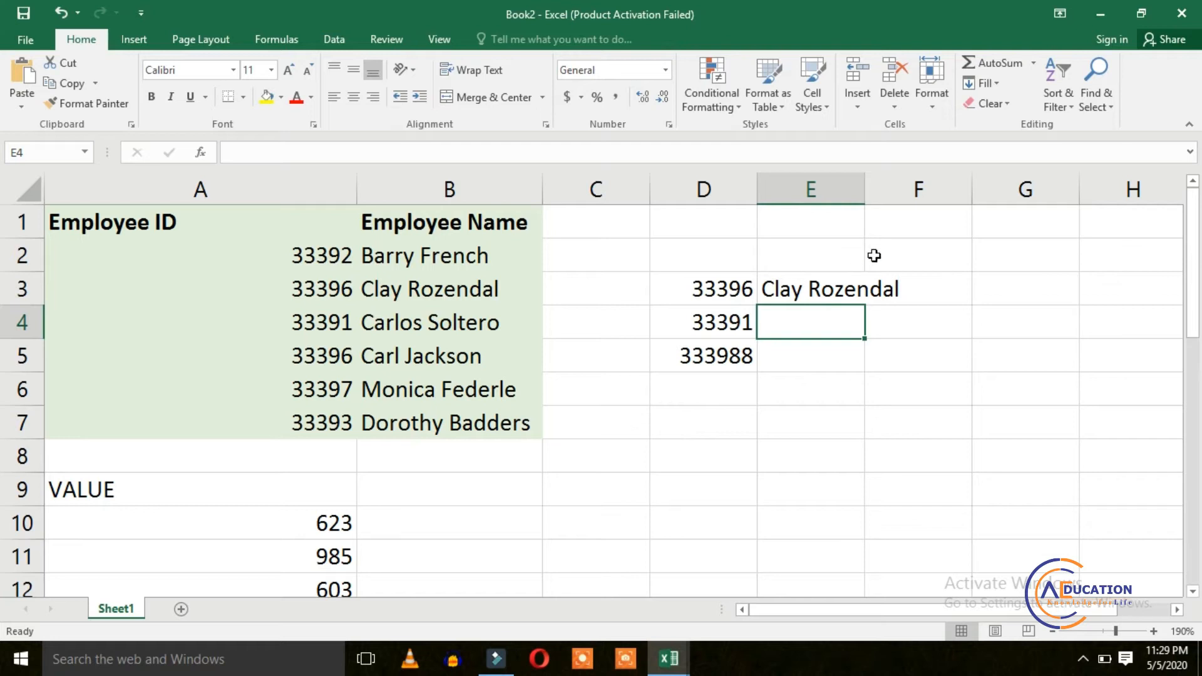
- Autofit column E's width and fill the VLOOKUP formula from E3 down to E5
{"action": "double_click", "coordinate": [865, 196]}
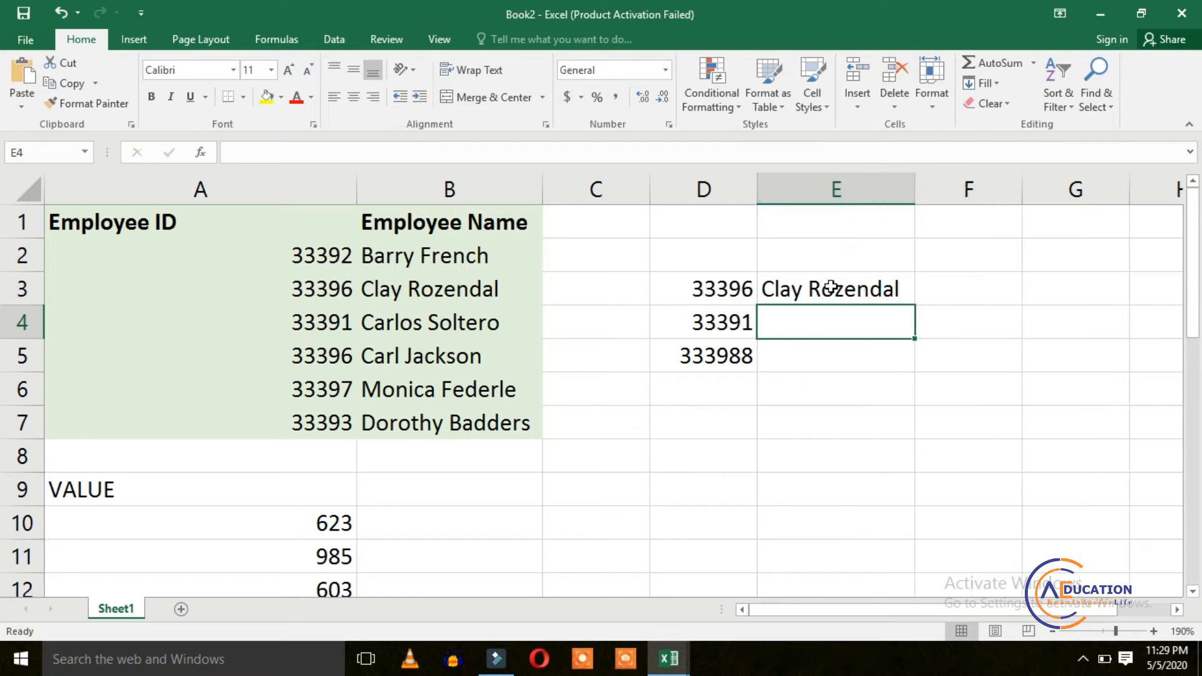
{"action": "left_click", "coordinate": [835, 288]}
{"action": "left_click_drag", "start_coordinate": [830, 310], "coordinate": [824, 351]}
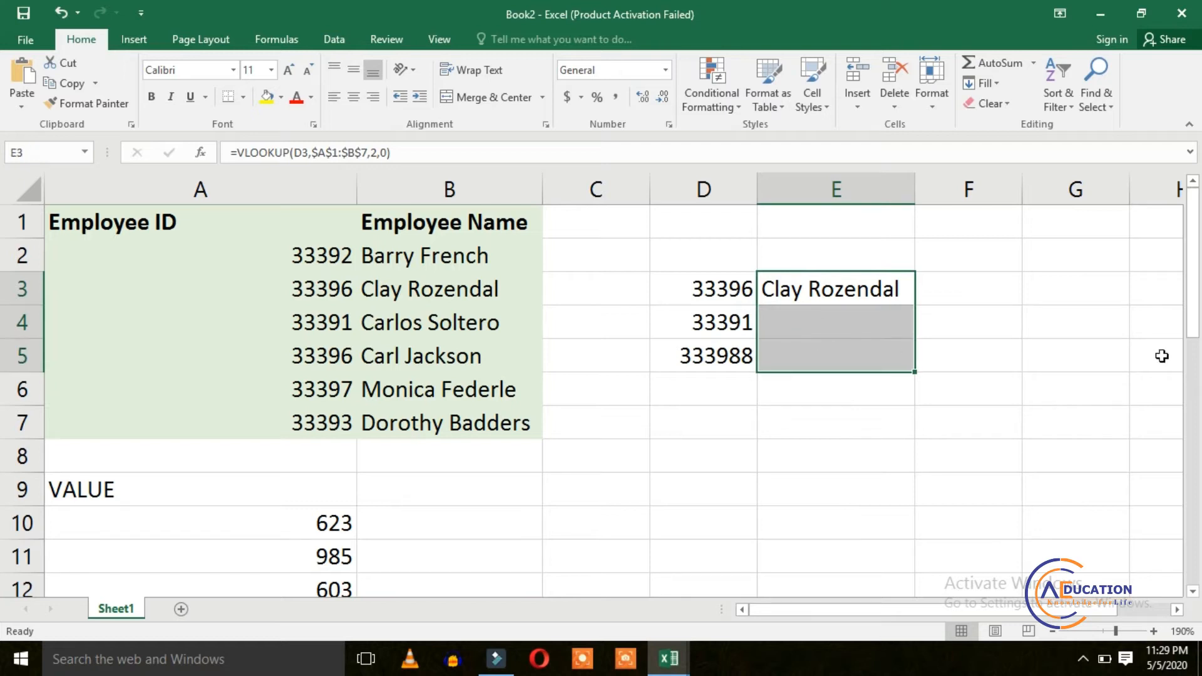
{"action": "key", "text": "ctrl+d"}
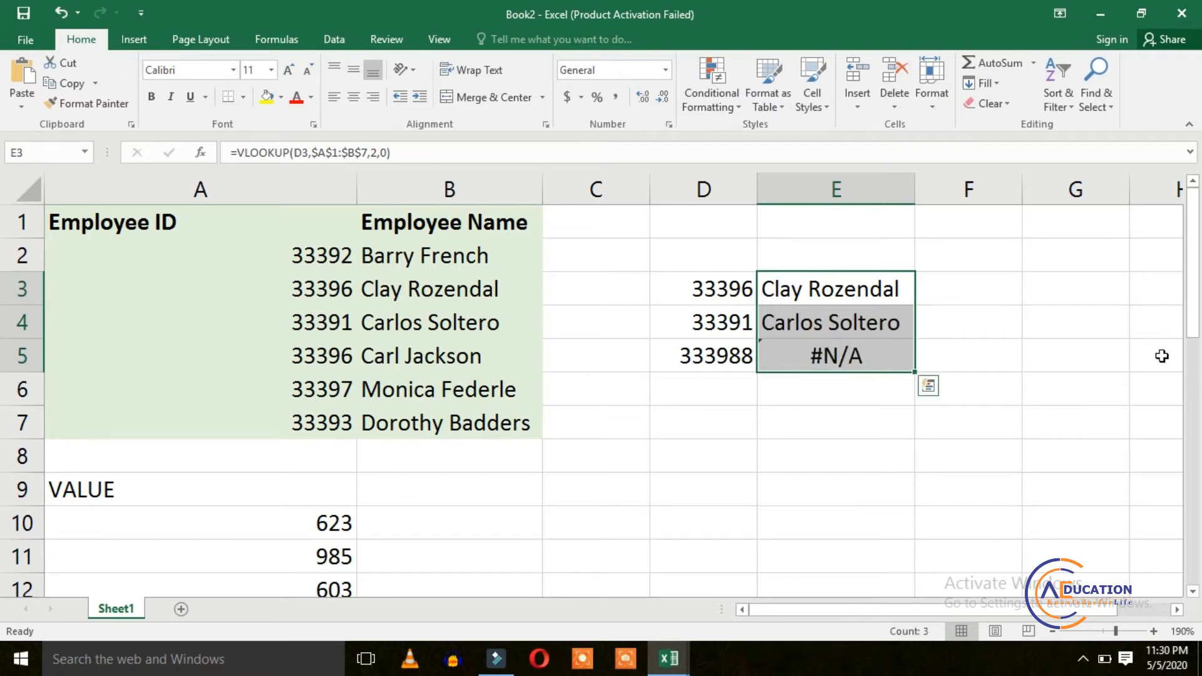
{"action": "left_click", "coordinate": [795, 322]}
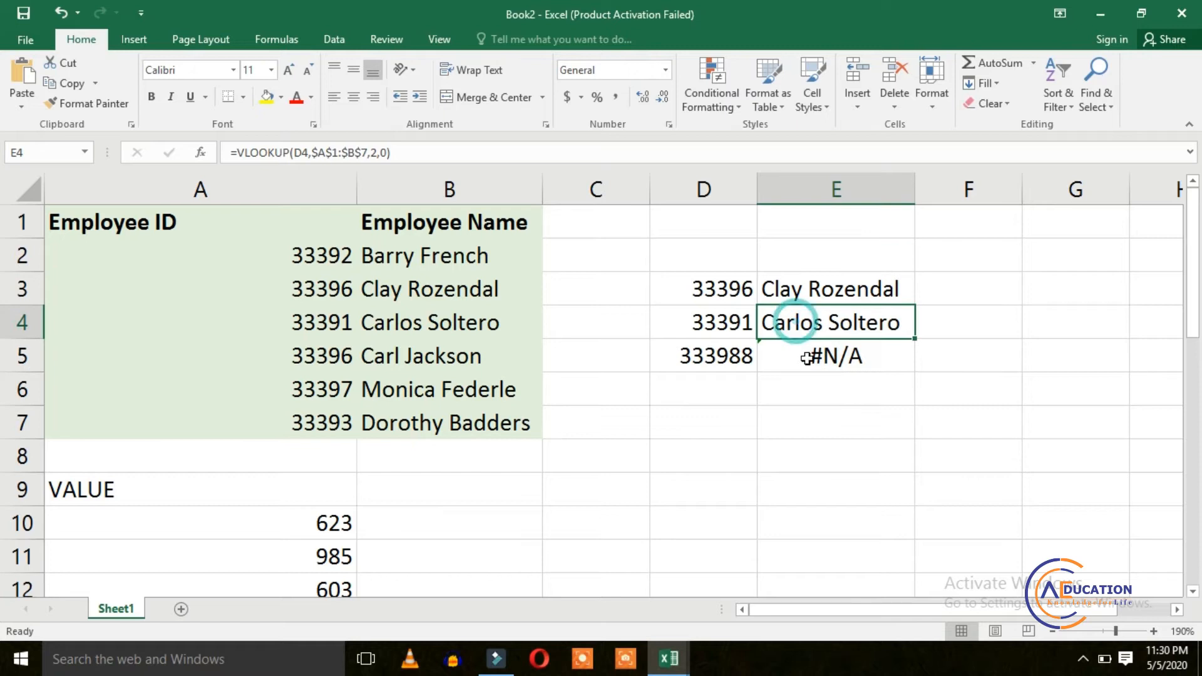
{"action": "left_click", "coordinate": [807, 356]}
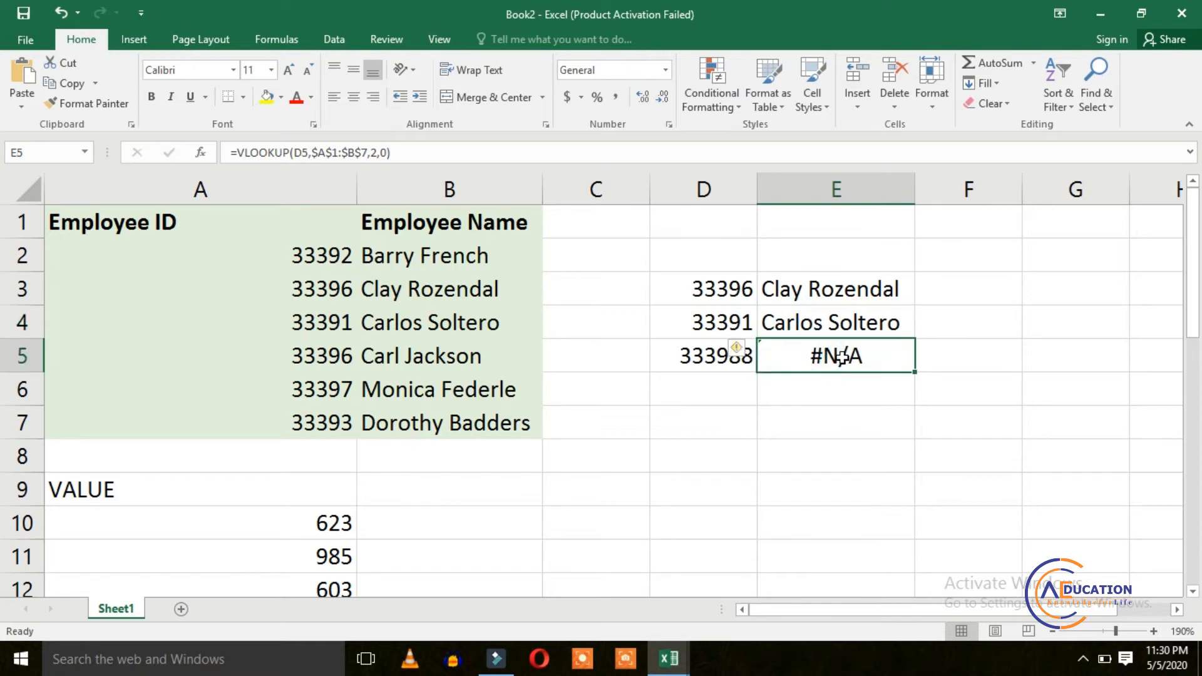
{"action": "left_click", "coordinate": [719, 411]}
{"action": "left_click", "coordinate": [719, 348]}
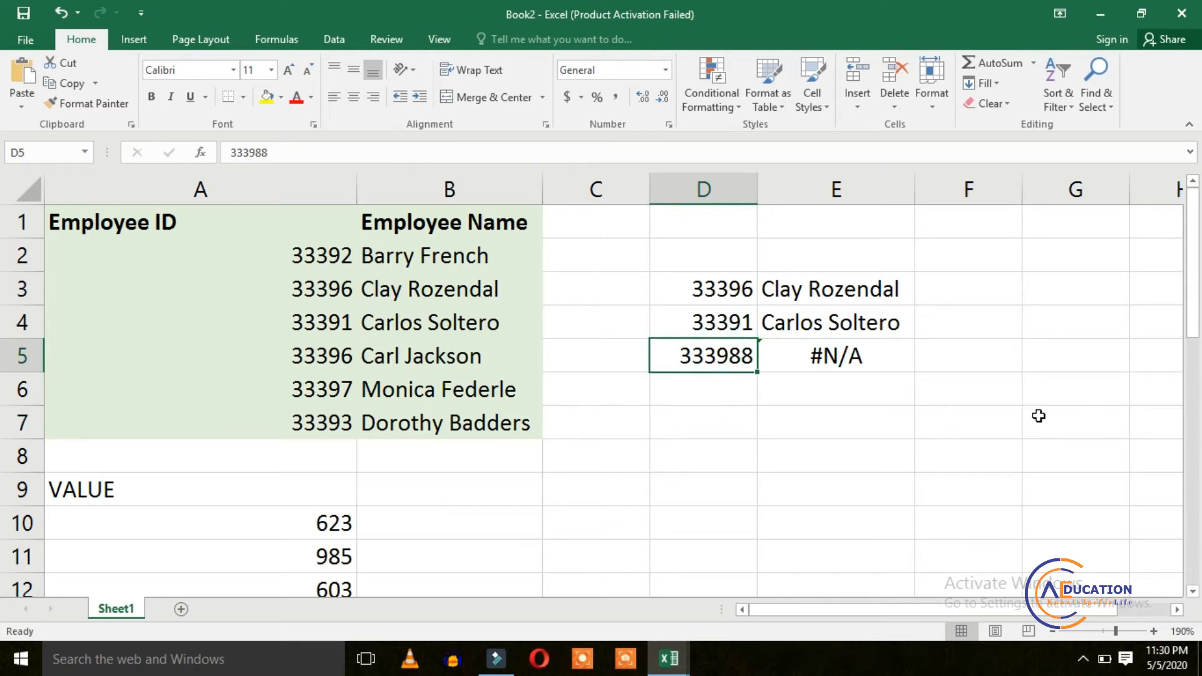
- Clear the VLOOKUP formulas from cells E3 to E5
{"action": "left_click", "coordinate": [850, 358]}
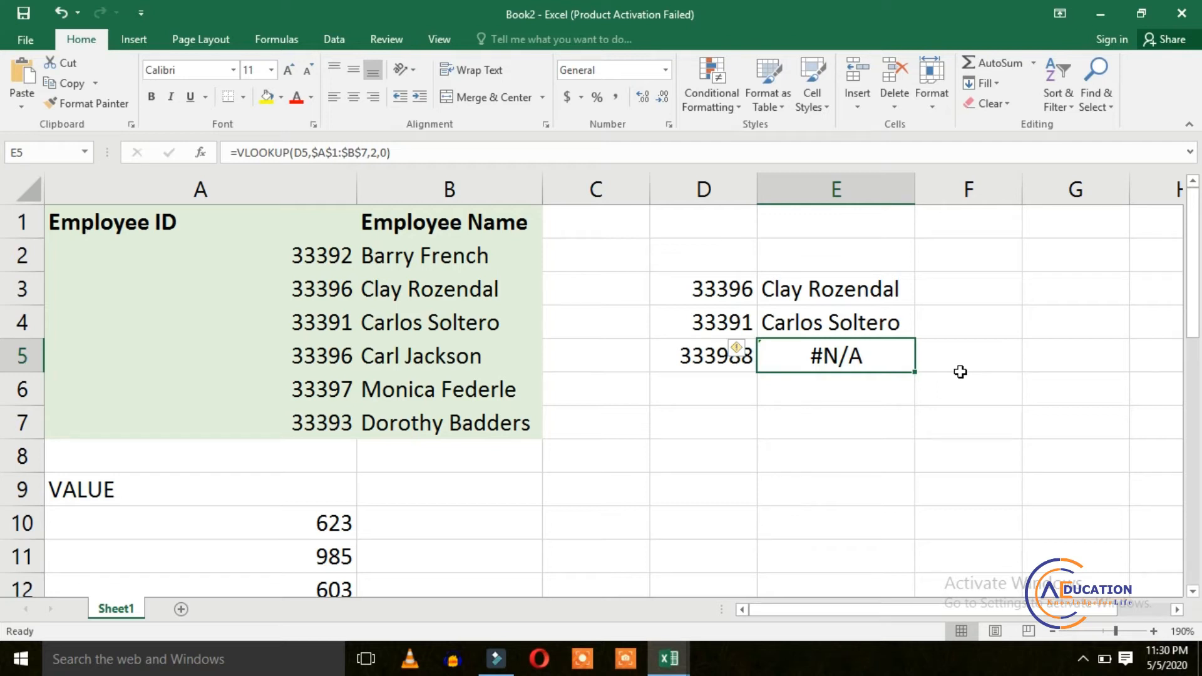
{"action": "key", "text": "Up"}
{"action": "key", "text": "Up"}
{"action": "key", "text": "Delete"}
{"action": "key", "text": "Down"}
{"action": "key", "text": "Delete"}
{"action": "key", "text": "Down"}
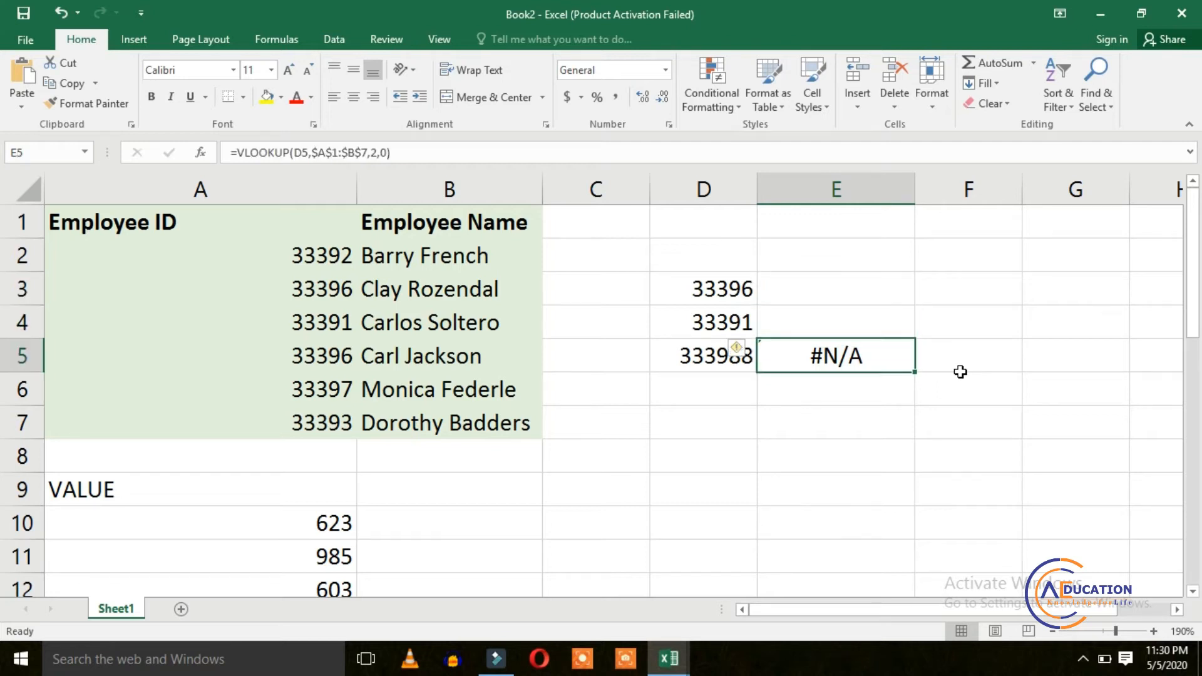
{"action": "key", "text": "Delete"}
- Begin a formula in E3 with VLOOKUP nested as the value argument of IFERROR
{"action": "key", "text": "Up"}
{"action": "key", "text": "Up"}
{"action": "type", "text": "="}
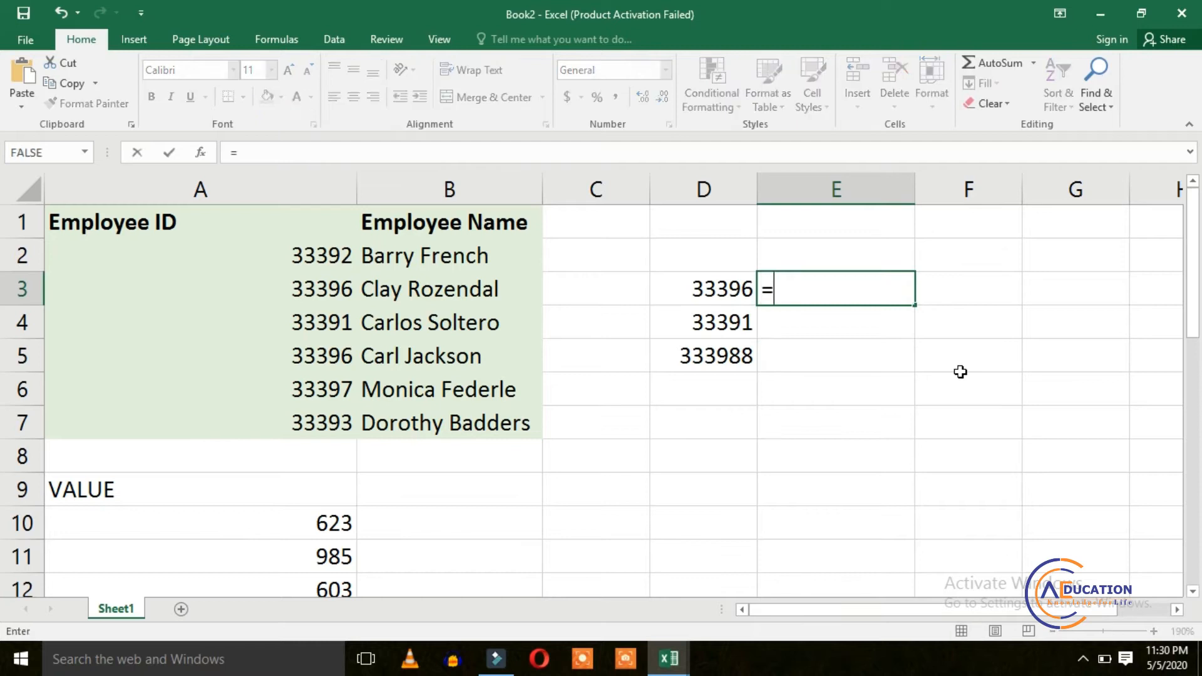
{"action": "type", "text": "IF"}
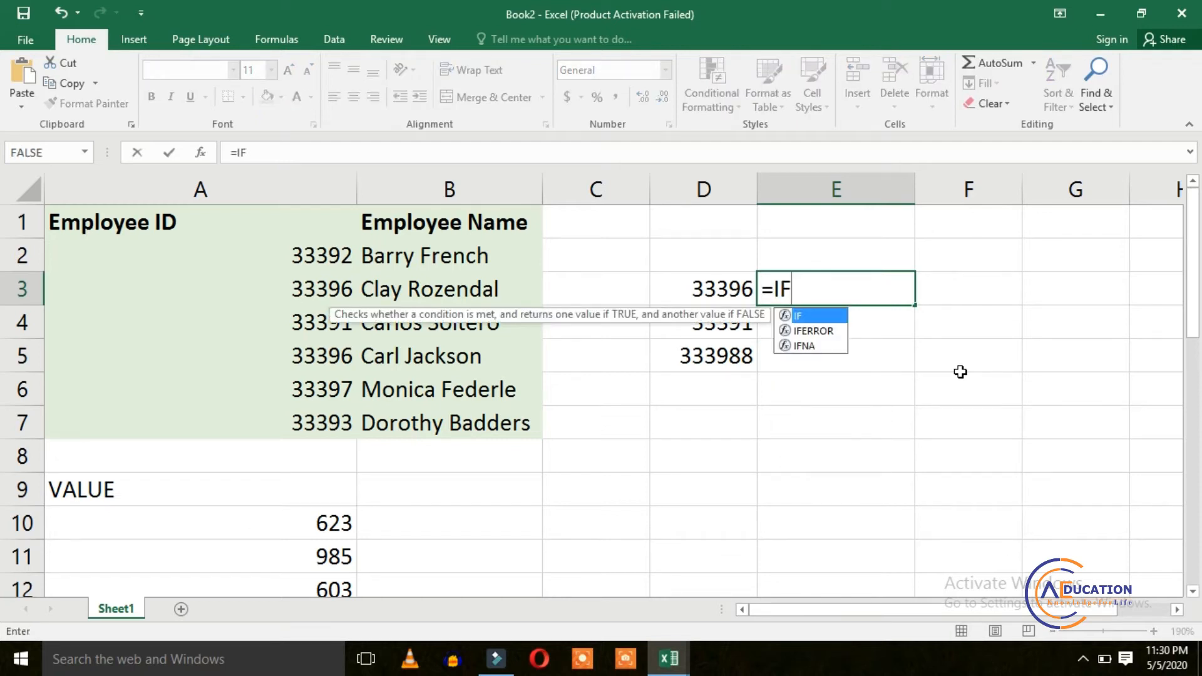
{"action": "key", "text": "Down"}
{"action": "key", "text": "Tab"}
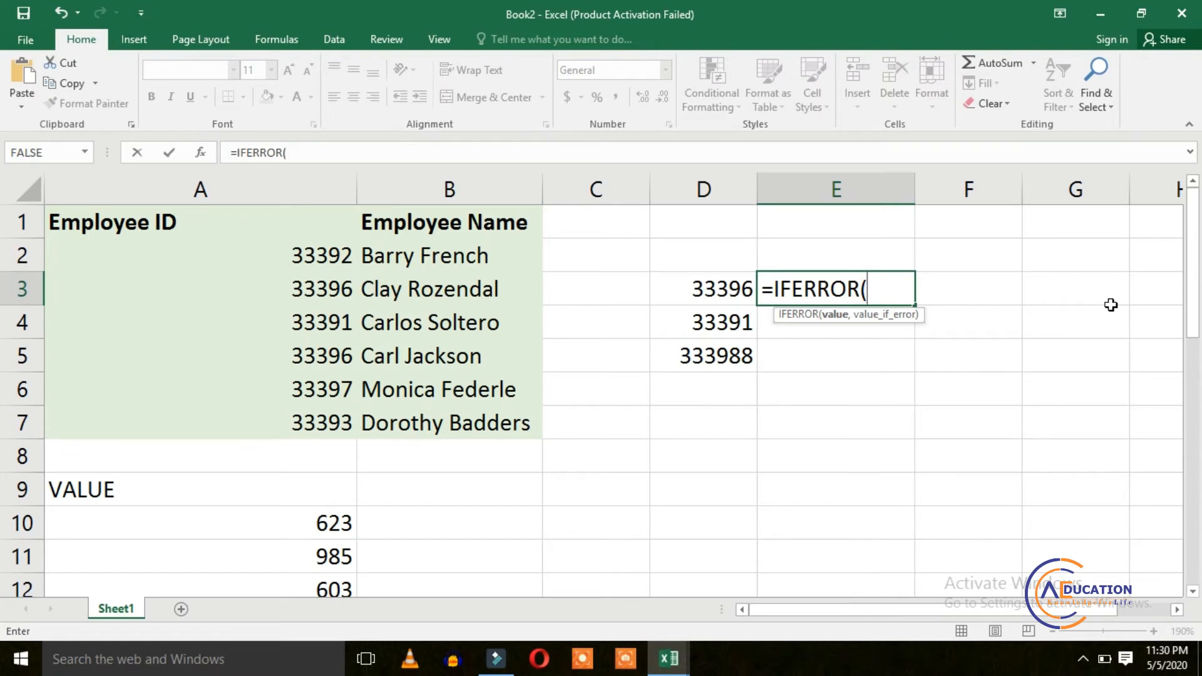
{"action": "type", "text": "VLO"}
{"action": "key", "text": "Tab"}
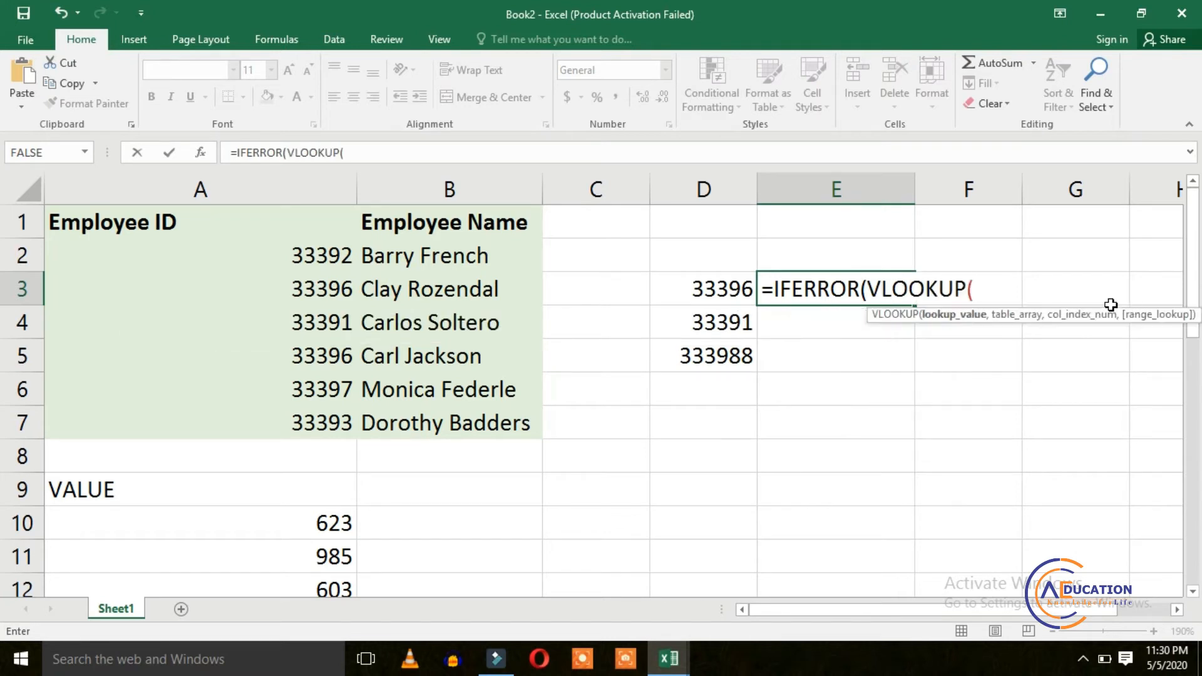
- Complete the nested VLOOKUP with lookup value D3, absolute range $A$1:$B$7, column 2 and exact match 0
{"action": "left_click", "coordinate": [703, 286]}
{"action": "type", "text": ","}
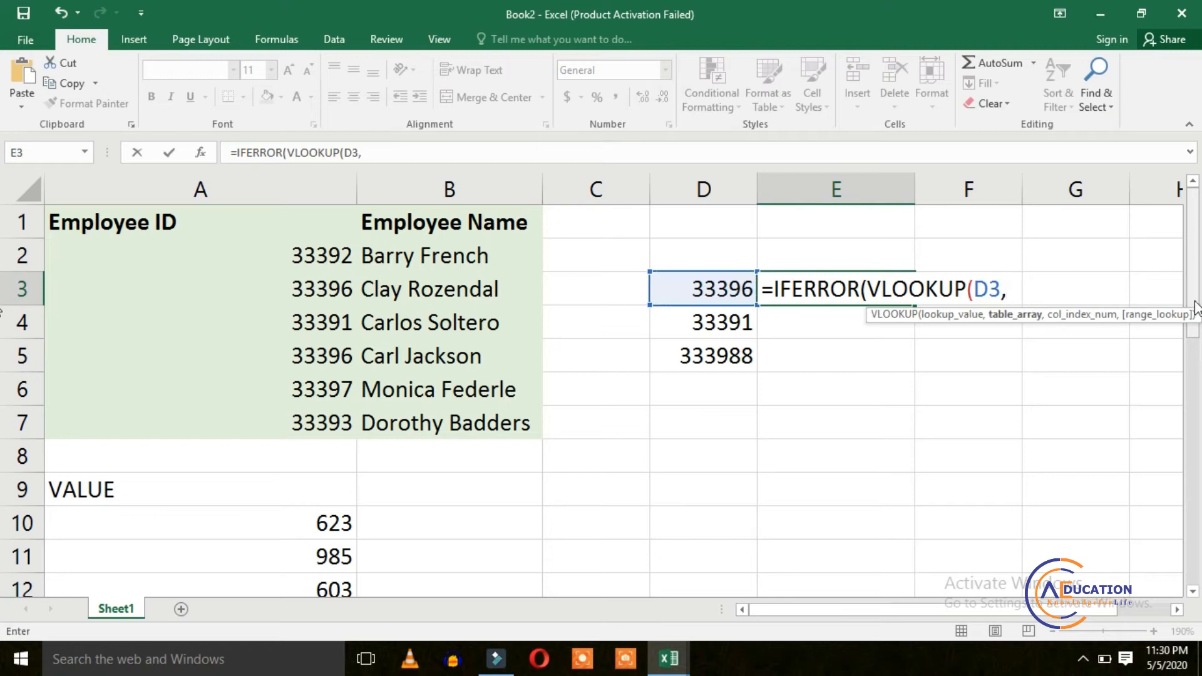
{"action": "left_click_drag", "start_coordinate": [81, 214], "coordinate": [494, 424]}
{"action": "key", "text": "F4"}
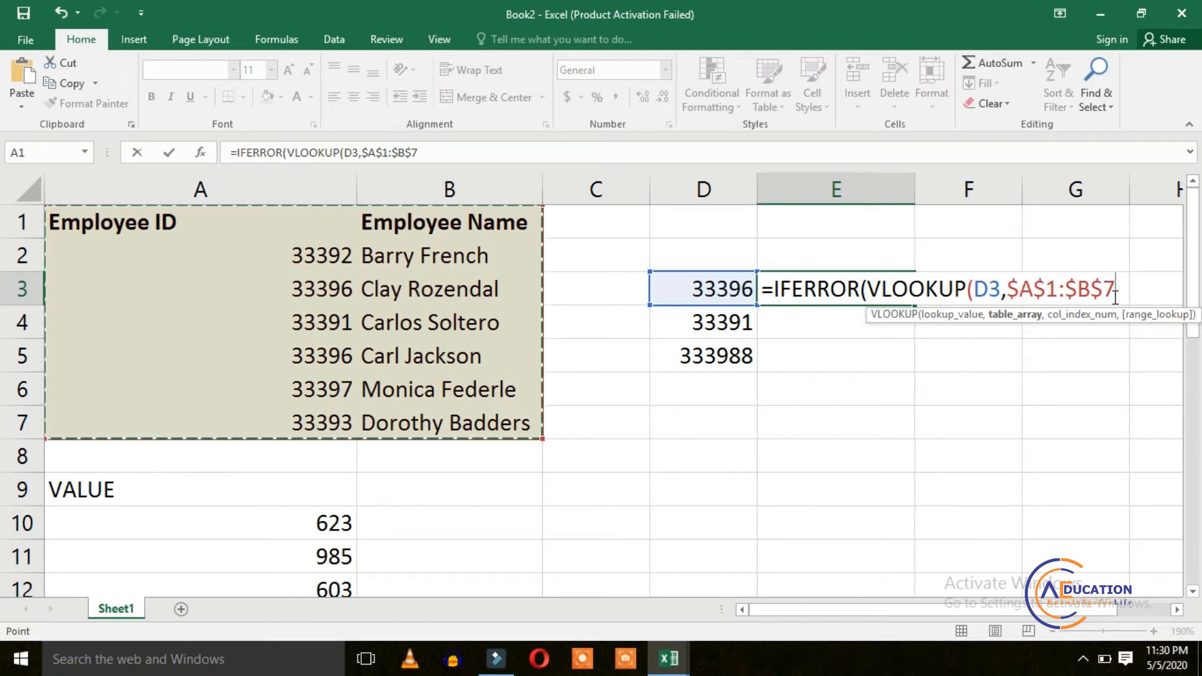
{"action": "type", "text": ","}
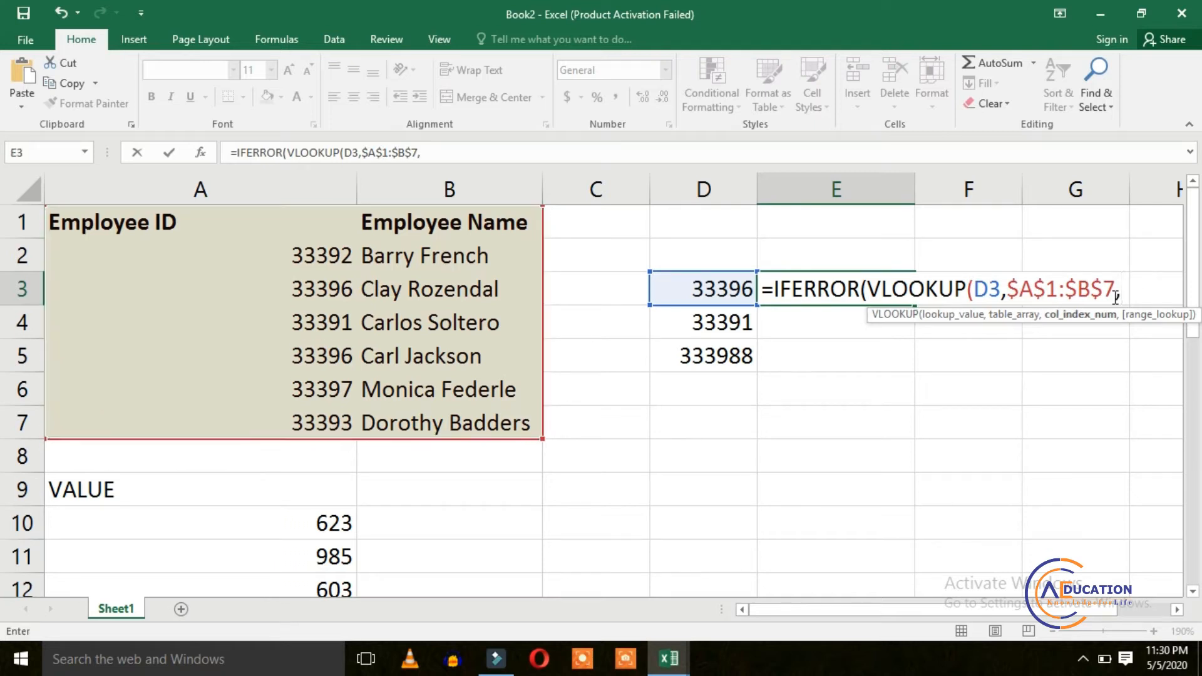
{"action": "type", "text": "2,0)"}
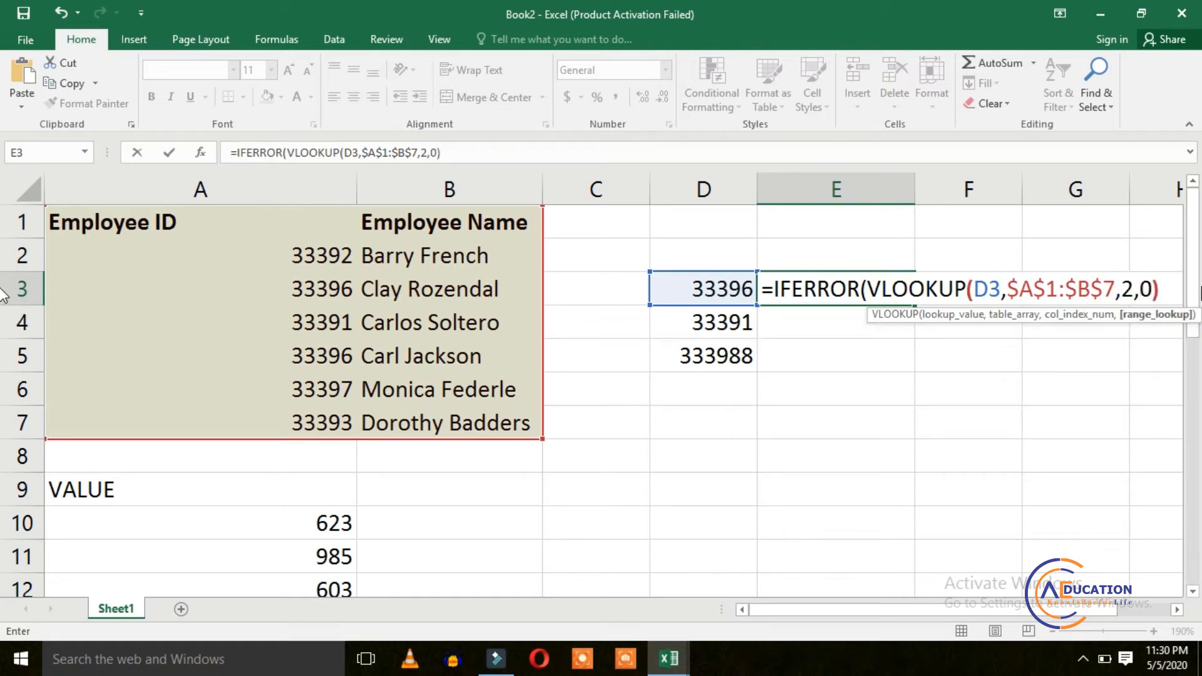
- Set the IFERROR fallback to an empty string "" and finish the formula in E3
{"action": "type", "text": ","}
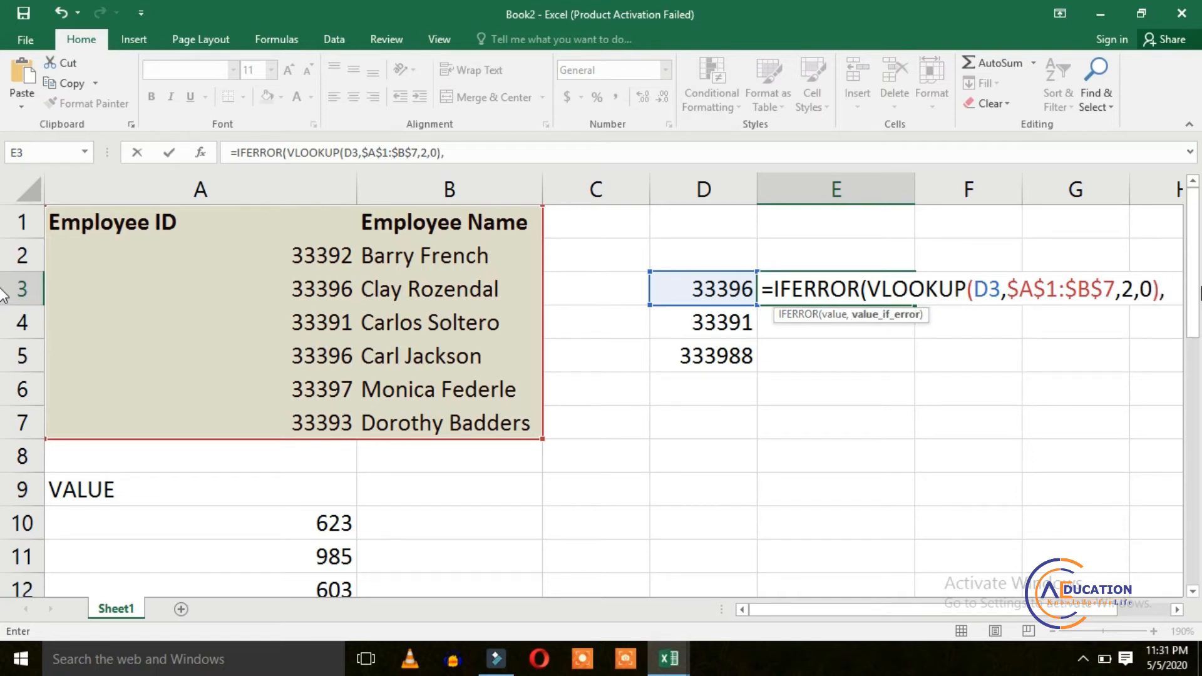
{"action": "type", "text": "\"\""}
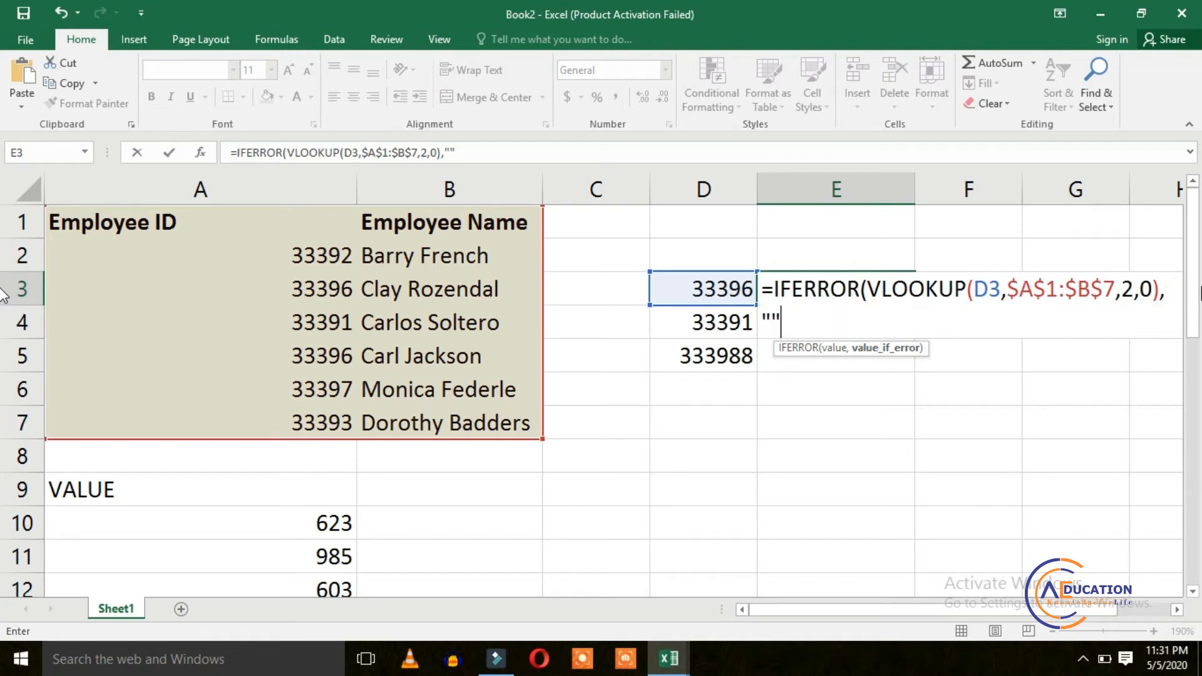
{"action": "type", "text": ")"}
{"action": "key", "text": "Return"}
- Fill the IFERROR formula from E3 down to E5
{"action": "key", "text": "Up"}
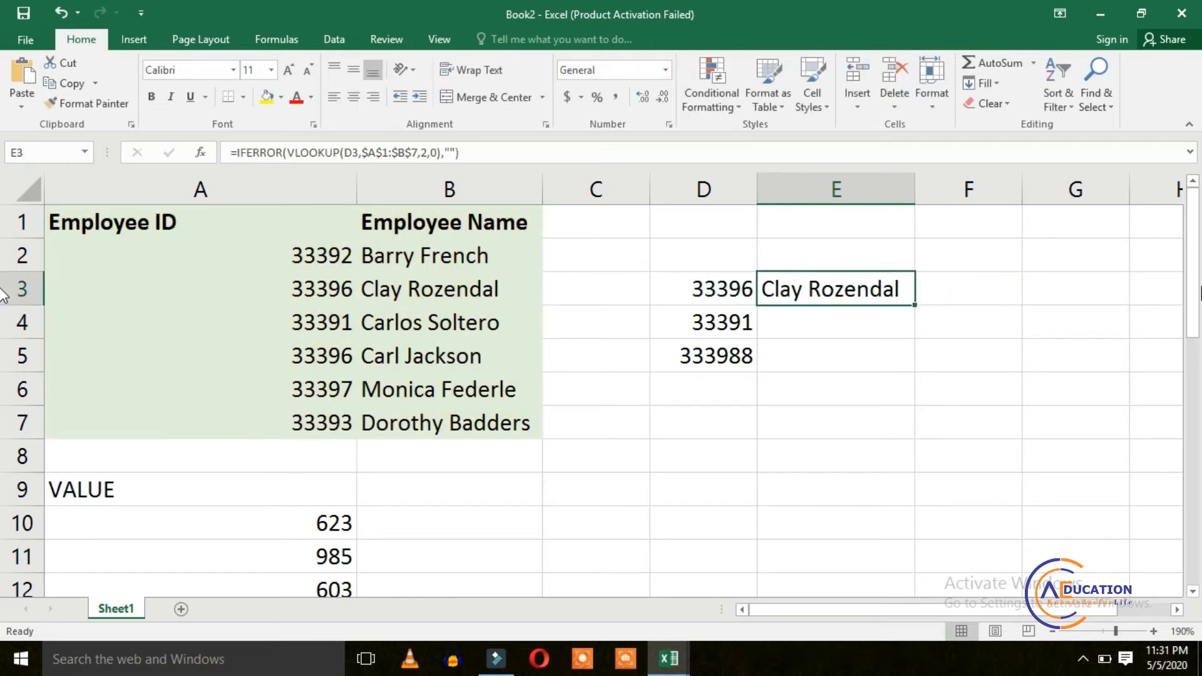
{"action": "key", "text": "shift+Left"}
{"action": "key", "text": "shift+Down"}
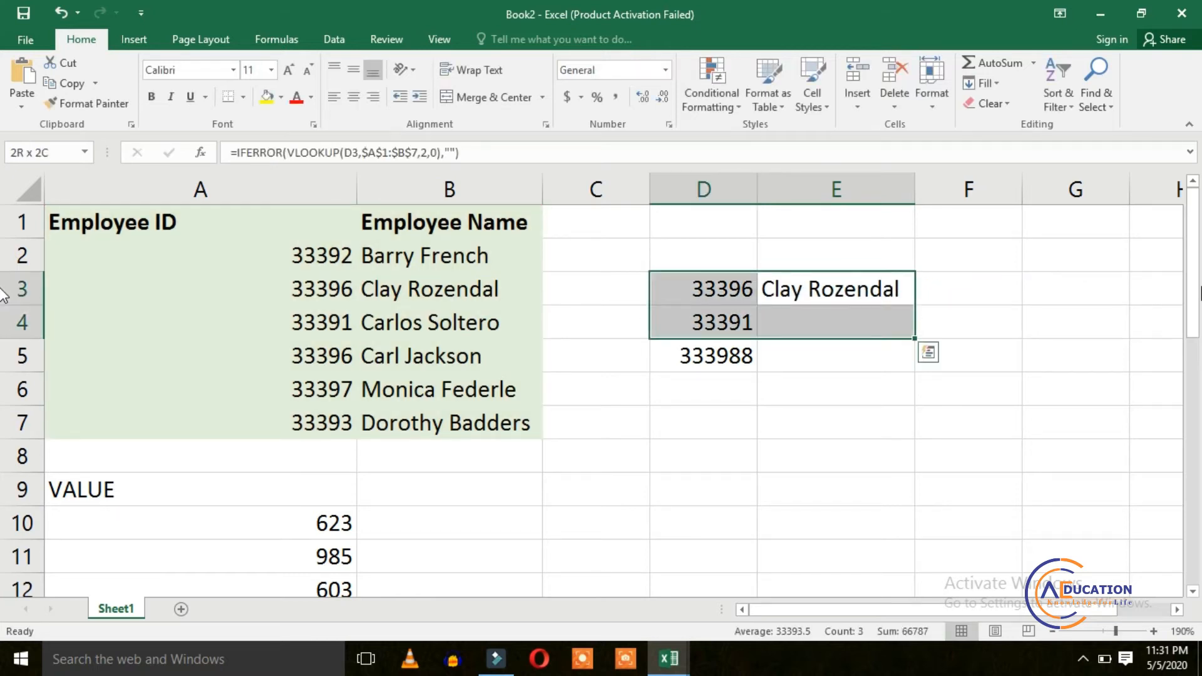
{"action": "key", "text": "shift+Right"}
{"action": "key", "text": "shift+Down"}
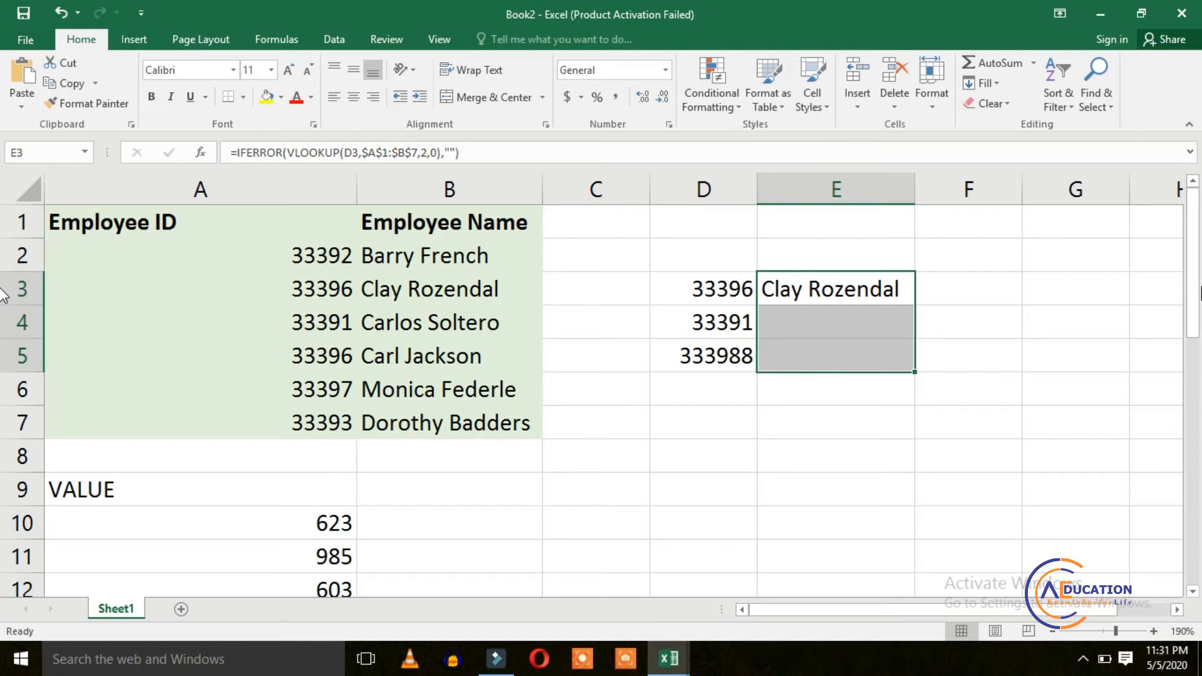
{"action": "key", "text": "ctrl+d"}
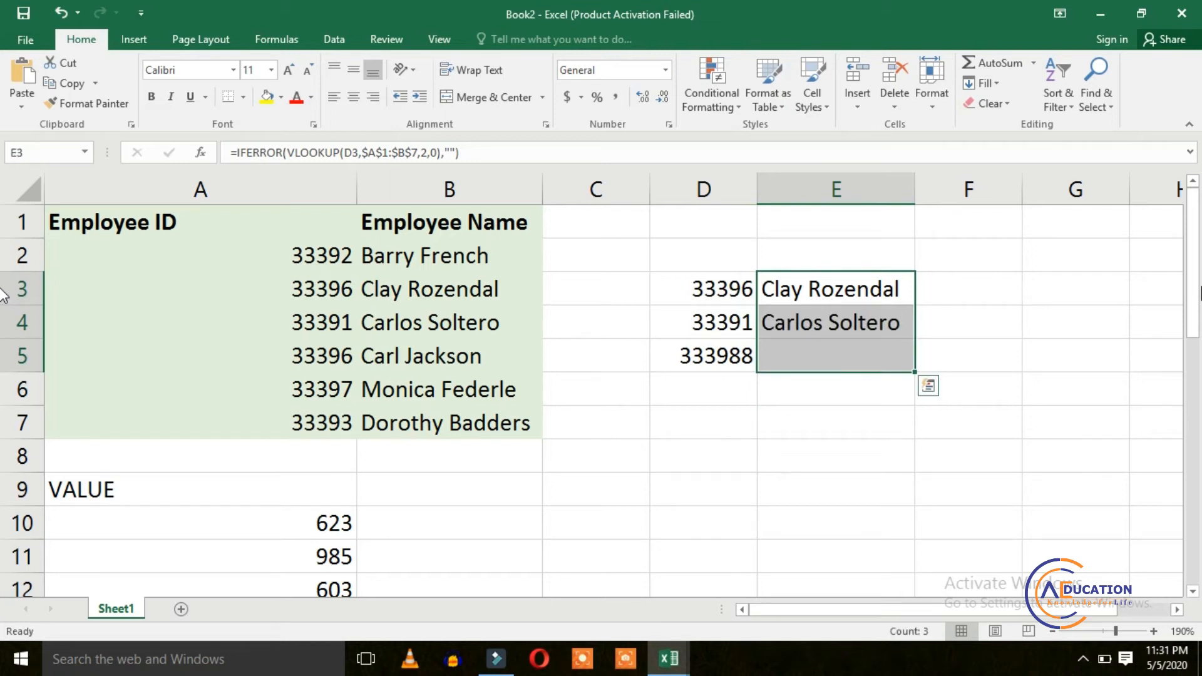
- Change the IFERROR fallback in E3 from an empty string to the text "NO FOUND"
{"action": "key", "text": "Down"}
{"action": "key", "text": "Down"}
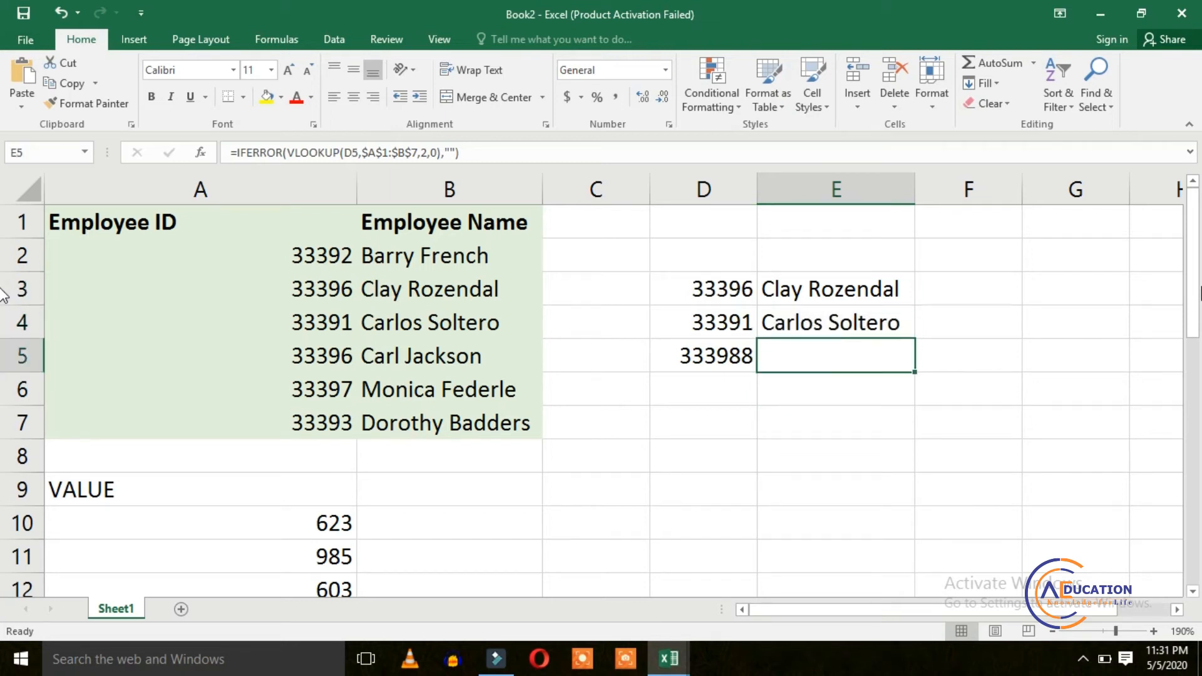
{"action": "key", "text": "Up"}
{"action": "key", "text": "Up"}
{"action": "key", "text": "F2"}
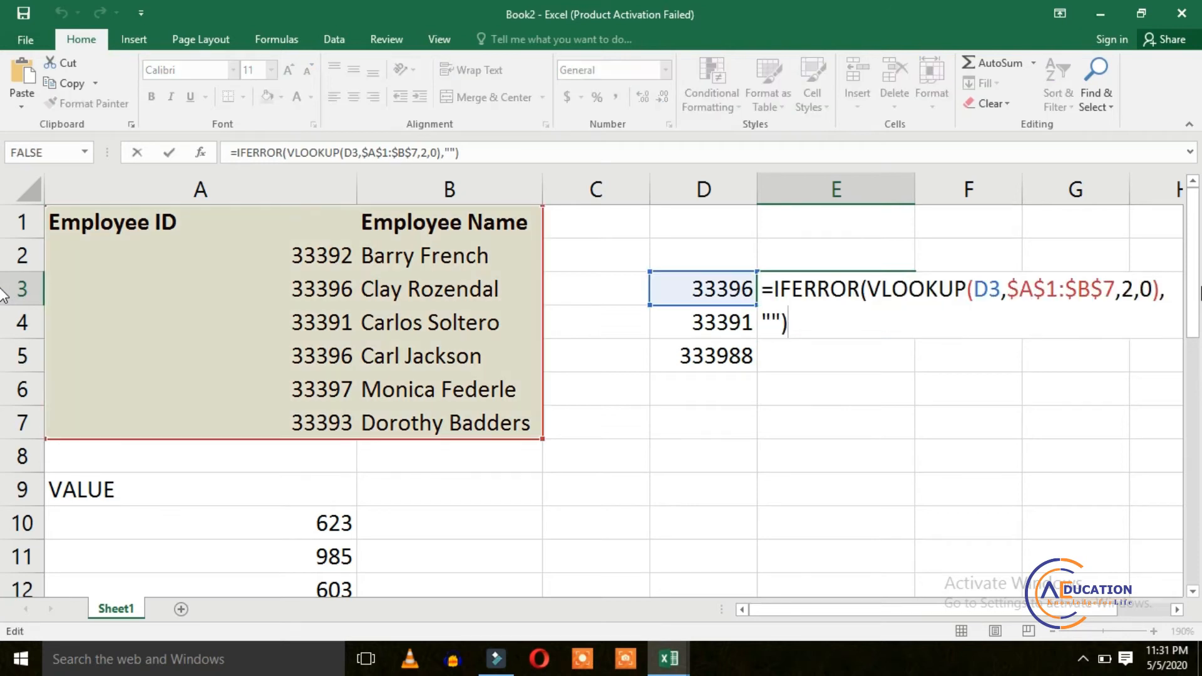
{"action": "key", "text": "Left"}
{"action": "key", "text": "Left"}
{"action": "type", "text": "NO"}
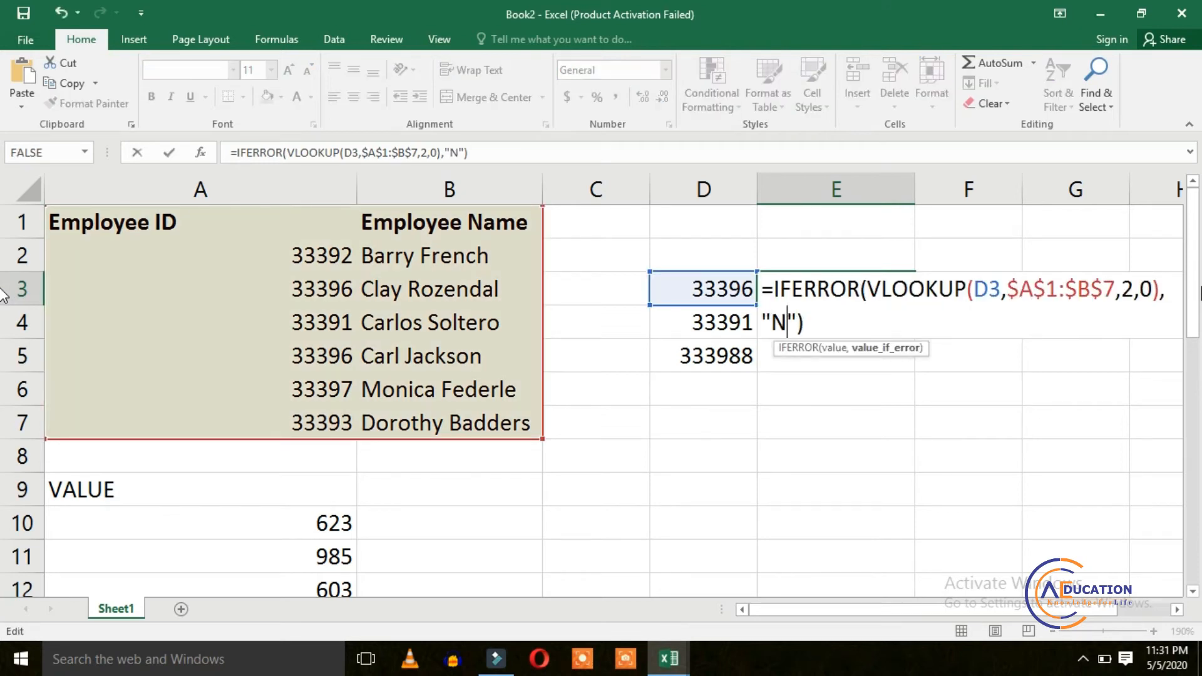
{"action": "type", "text": " FOU"}
{"action": "type", "text": "NT"}
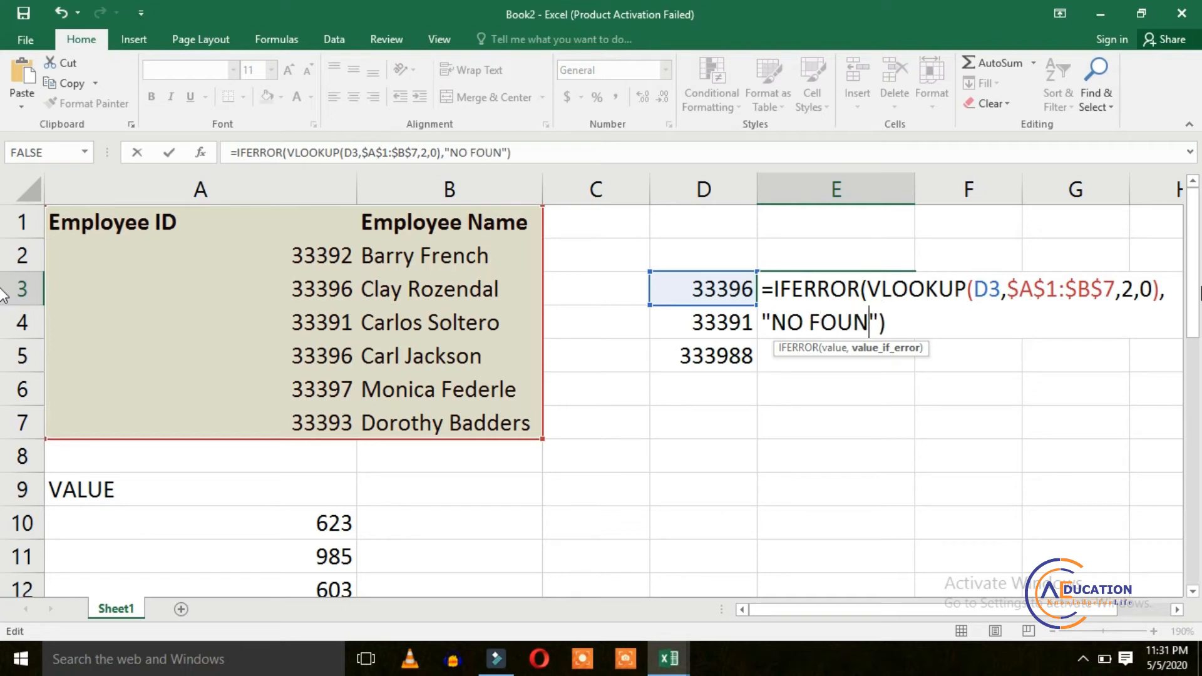
{"action": "key", "text": "BackSpace"}
{"action": "type", "text": "D"}
{"action": "key", "text": "ctrl+Return"}
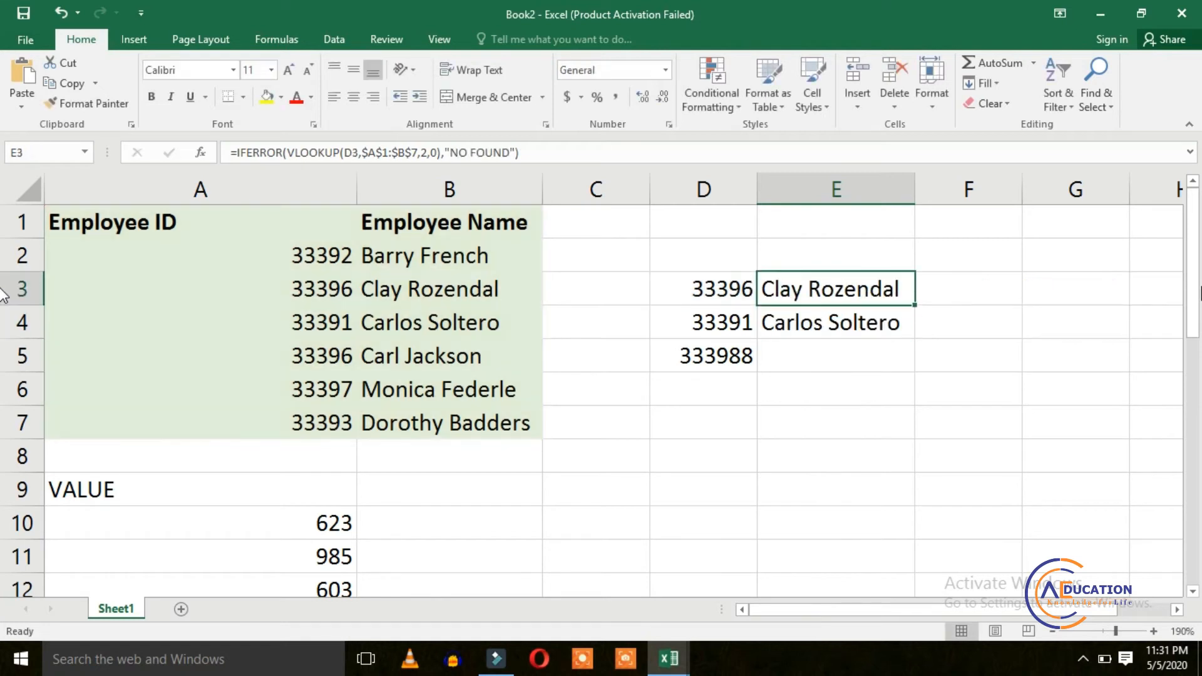
- Fill the updated IFERROR formula from E3 down to E5
{"action": "key", "text": "shift+Down"}
{"action": "key", "text": "shift+Down"}
{"action": "key", "text": "ctrl+d"}
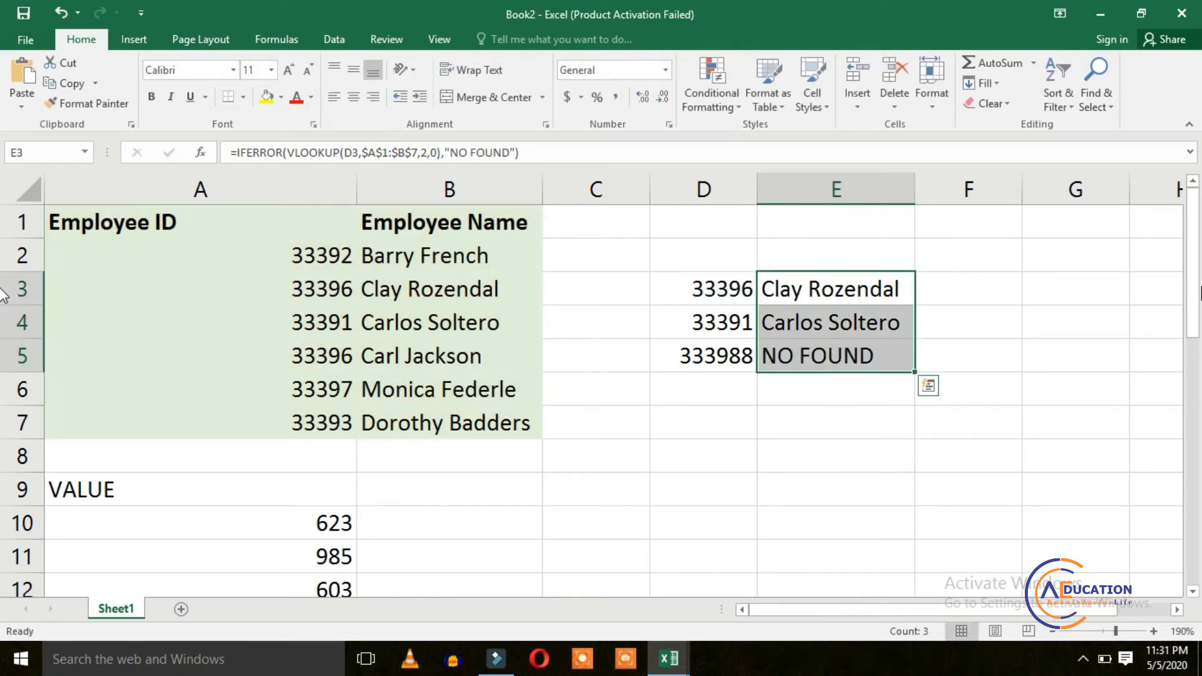
{"action": "key", "text": "Down"}
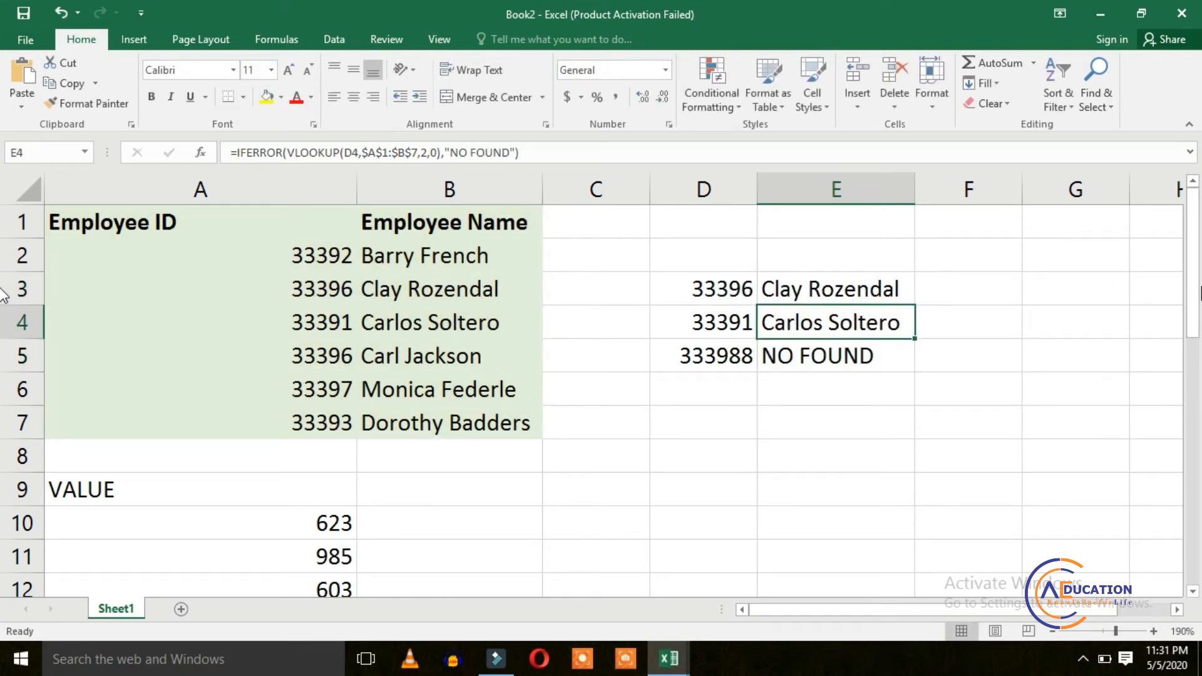
- Enter two more lookup IDs, one listed employee ID in D6 and one unlisted number in D7
{"action": "key", "text": "Down"}
{"action": "key", "text": "Down"}
{"action": "key", "text": "Left"}
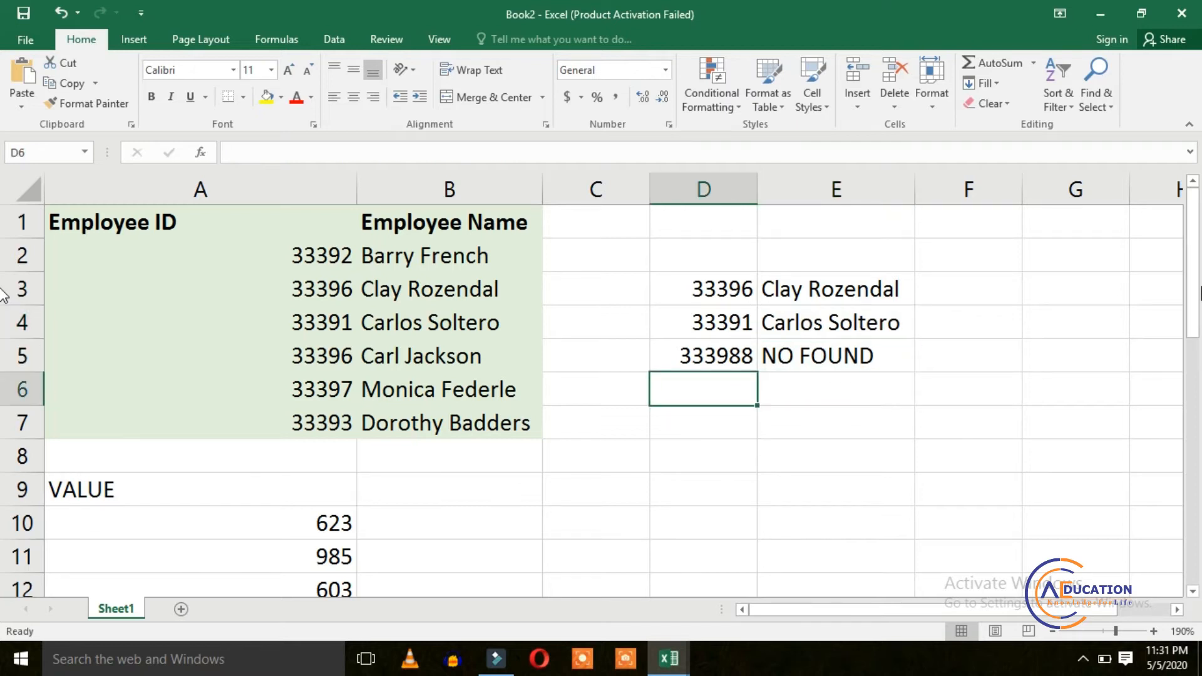
{"action": "type", "text": "33393"}
{"action": "key", "text": "Return"}
{"action": "type", "text": "35253"}
{"action": "key", "text": "Right"}
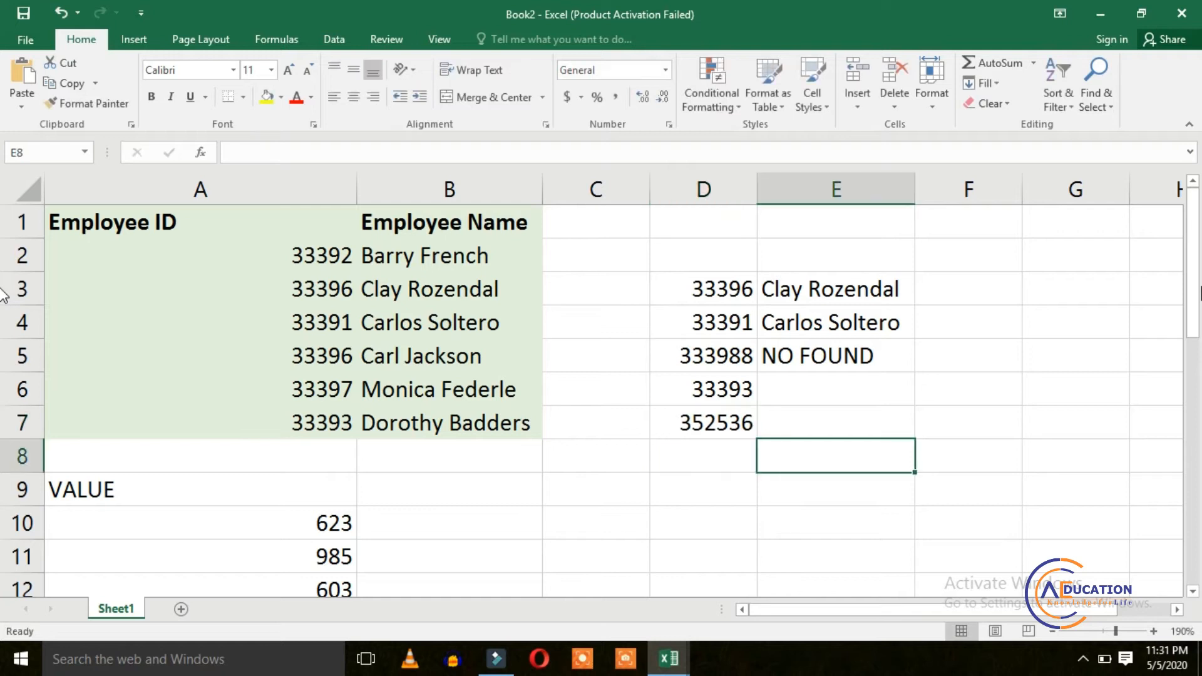
- Fill the IFERROR lookup formula from E5 down to E7
{"action": "key", "text": "Up"}
{"action": "key", "text": "Up"}
{"action": "key", "text": "Up"}
{"action": "key", "text": "shift+Down"}
{"action": "key", "text": "shift+Down"}
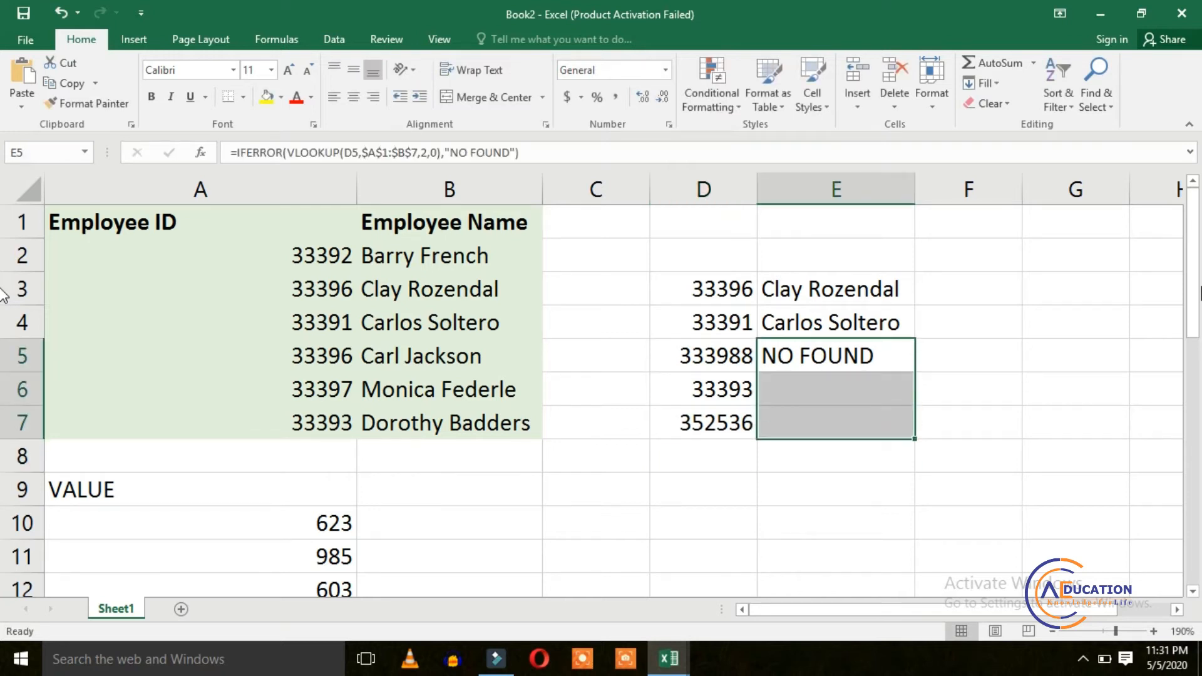
{"action": "key", "text": "ctrl+d"}
{"action": "key", "text": "Down"}
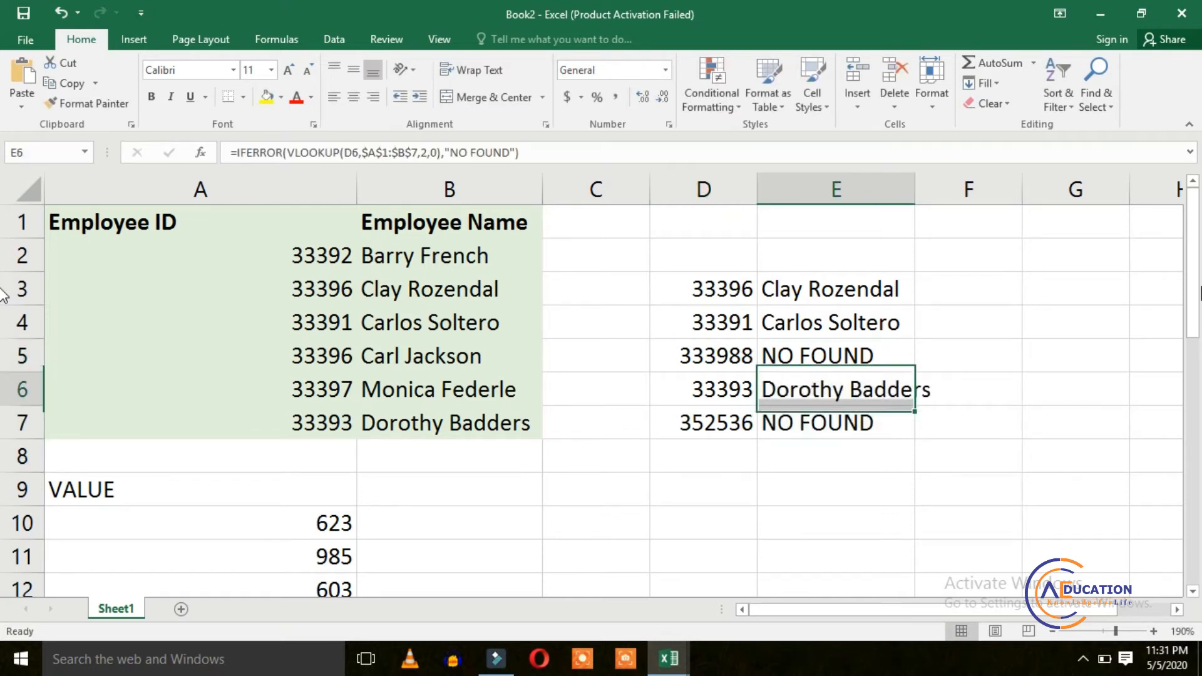
- AutoFit the width of column E to the name in E6
{"action": "key", "text": "Up"}
{"action": "key", "text": "Down"}
{"action": "key", "text": "alt+h"}
{"action": "key", "text": "o"}
{"action": "key", "text": "i"}
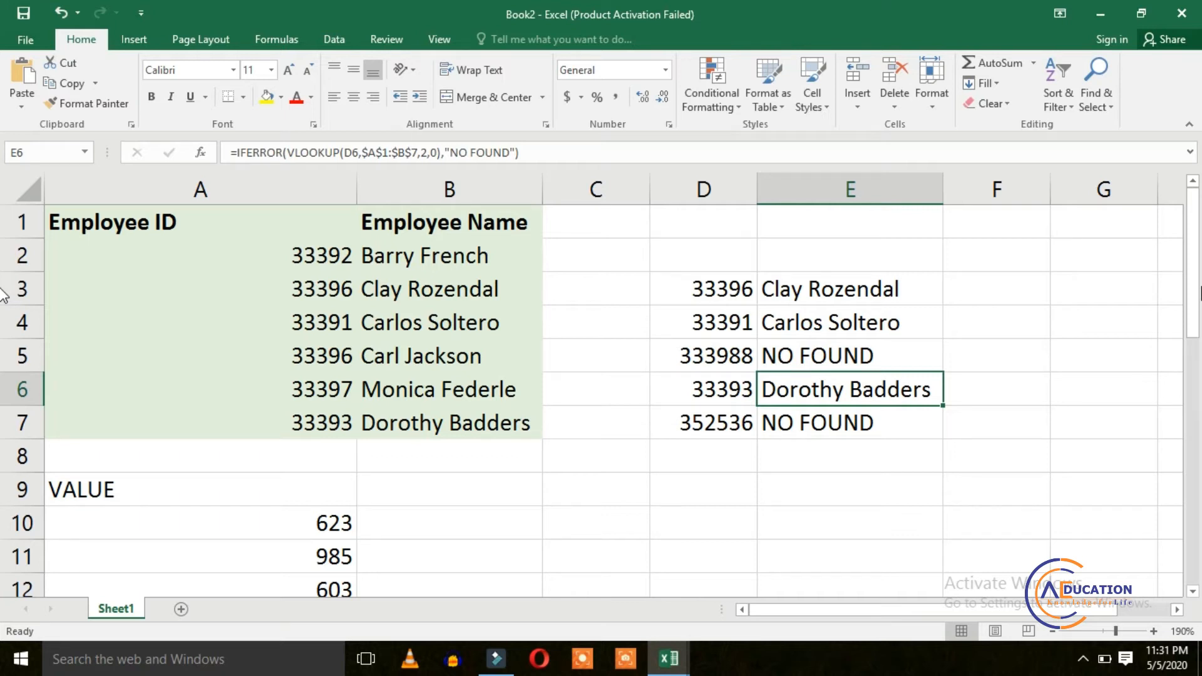
- Clear the existing last-name formulas in B28:B29 and the length formula in C29 of the Find Last Name section
{"action": "key", "text": "Left"}
{"action": "key", "text": "Left"}
{"action": "key", "text": "Left"}
{"action": "key", "text": "Left"}
{"action": "key", "text": "Down"}
{"action": "key", "text": "Down"}
{"action": "key", "text": "Down"}
{"action": "key", "text": "Down"}
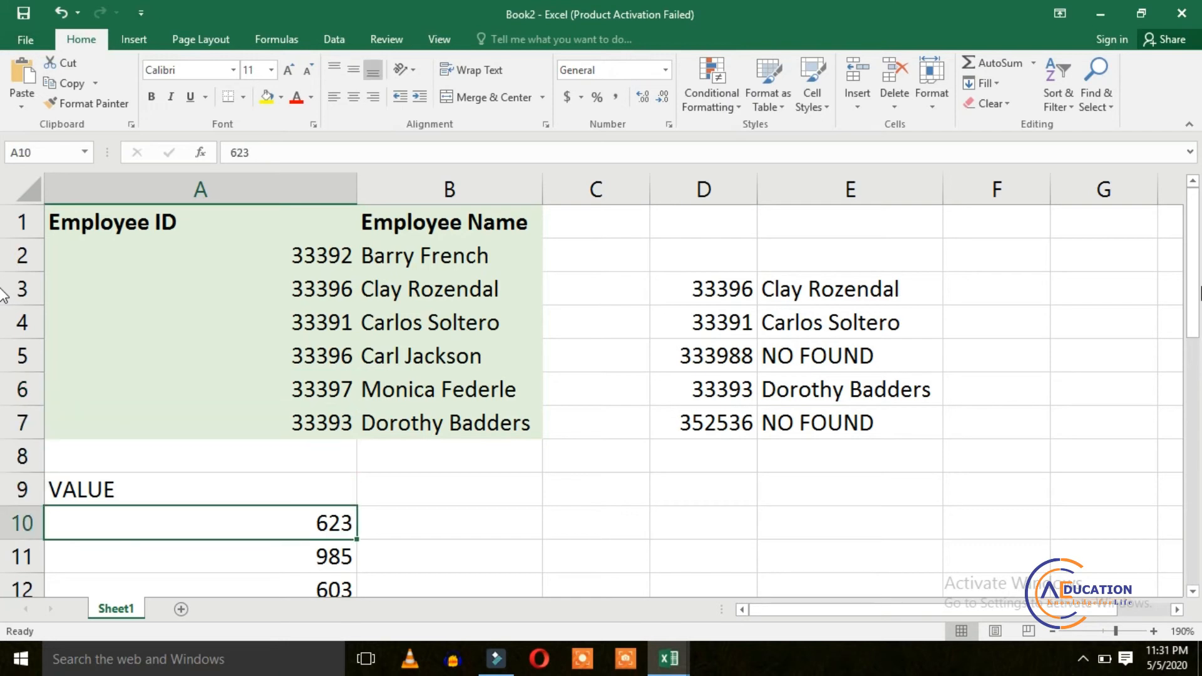
{"action": "key", "text": "ctrl+Down"}
{"action": "key", "text": "Down"}
{"action": "key", "text": "Down"}
{"action": "key", "text": "Down"}
{"action": "key", "text": "Down"}
{"action": "key", "text": "Down"}
{"action": "key", "text": "Down"}
{"action": "key", "text": "Down"}
{"action": "key", "text": "Down"}
{"action": "key", "text": "Down"}
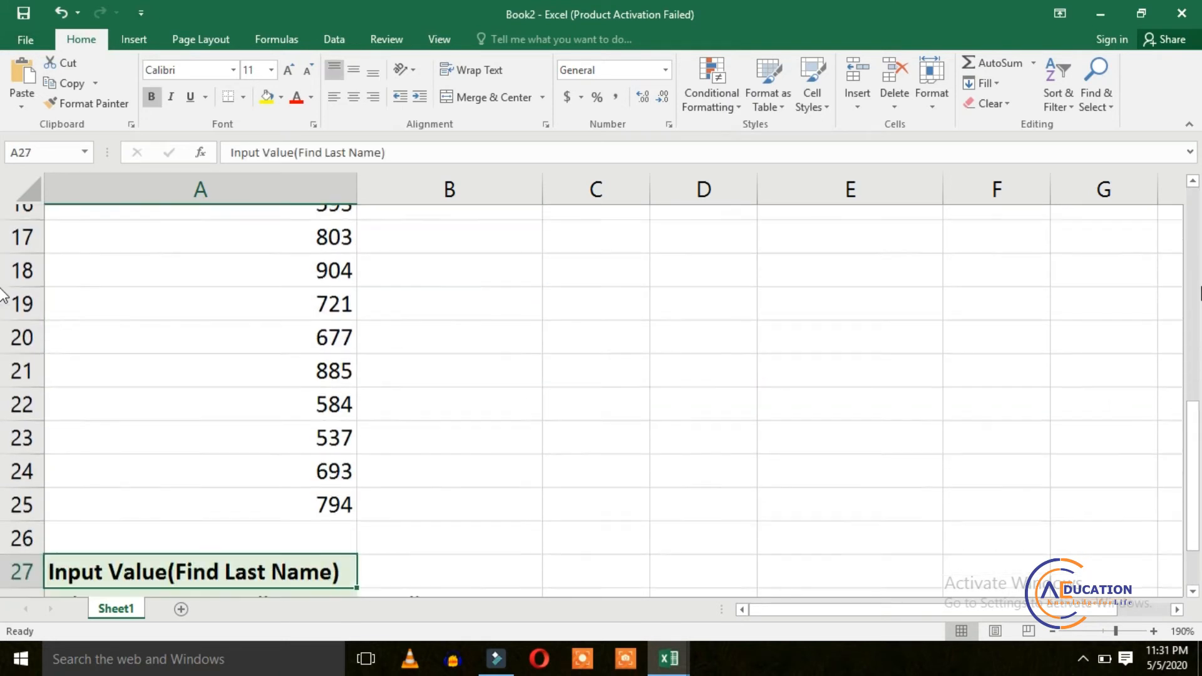
{"action": "key", "text": "Right"}
{"action": "key", "text": "Up"}
{"action": "key", "text": "Up"}
{"action": "key", "text": "Up"}
{"action": "key", "text": "Up"}
{"action": "key", "text": "Up"}
{"action": "key", "text": "Up"}
{"action": "key", "text": "Up"}
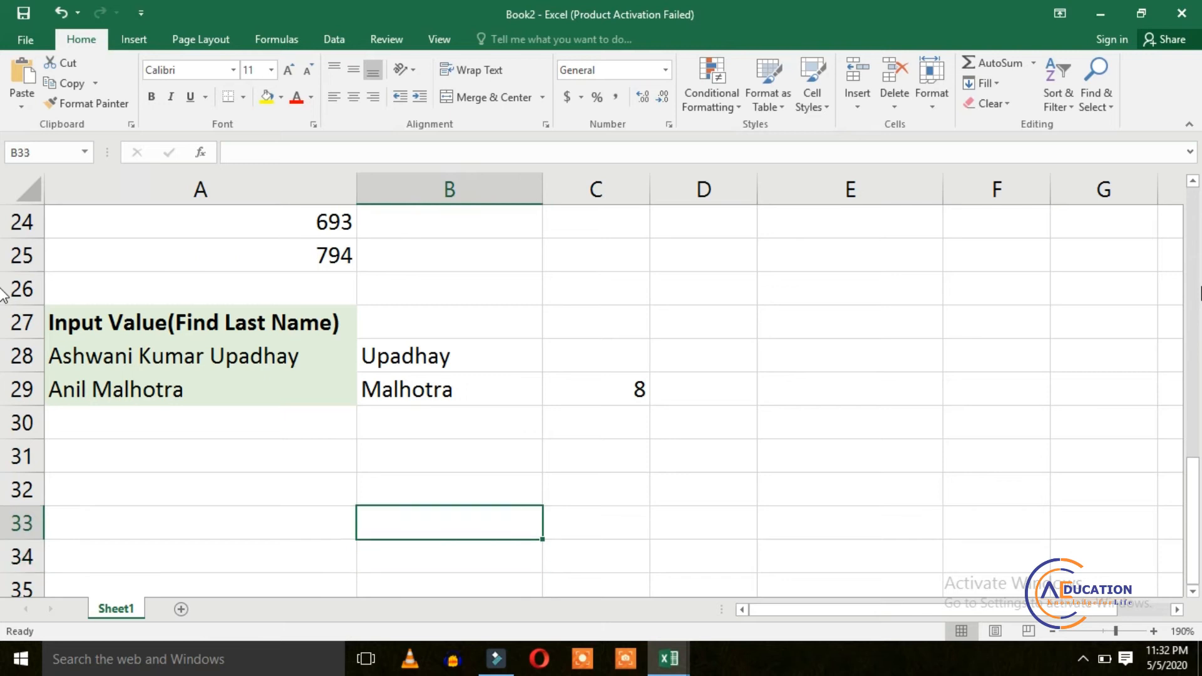
{"action": "key", "text": "Down"}
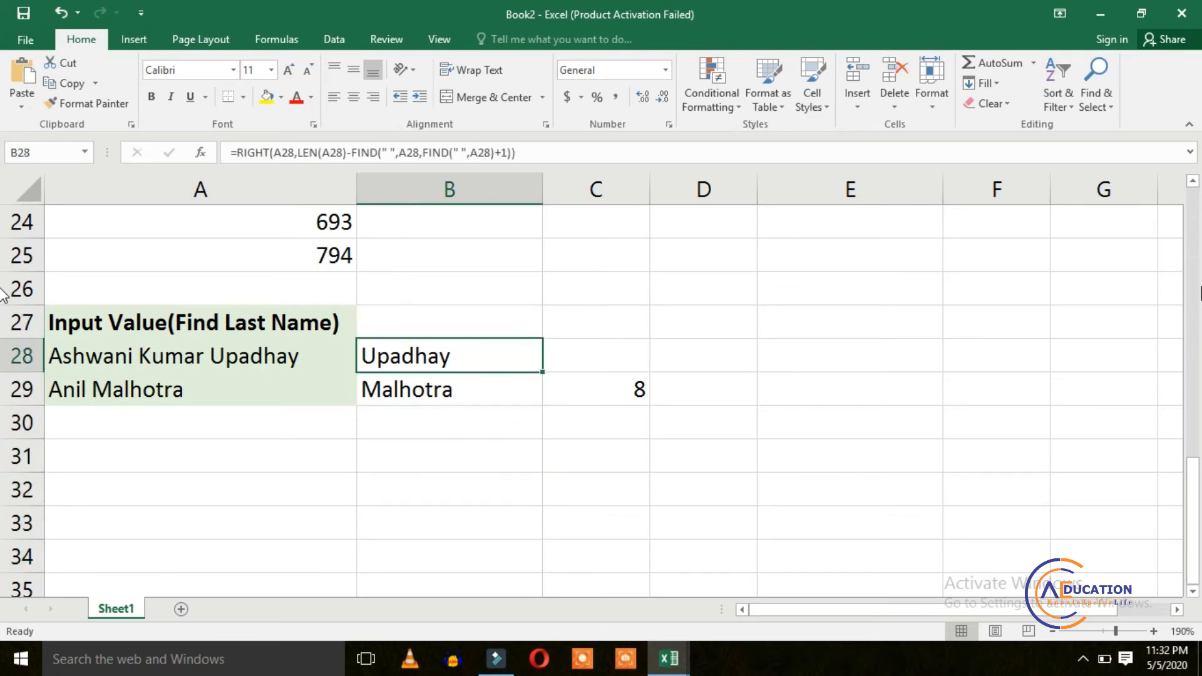
{"action": "key", "text": "shift+Down"}
{"action": "key", "text": "Delete"}
{"action": "key", "text": "Up"}
{"action": "key", "text": "Down"}
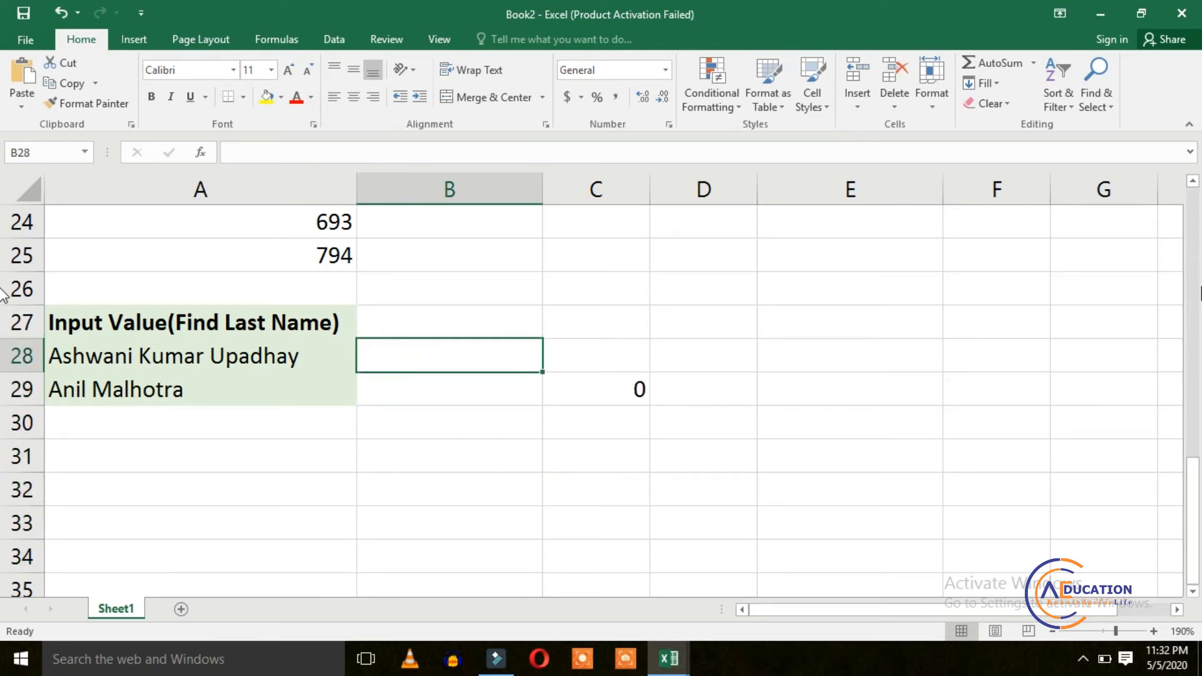
{"action": "key", "text": "Right"}
{"action": "key", "text": "Down"}
{"action": "key", "text": "Delete"}
- Begin a RIGHT formula in B28 with A28 as the text and LEN(A28) minus as the start of the character count
{"action": "key", "text": "Left"}
{"action": "key", "text": "Up"}
{"action": "type", "text": "="}
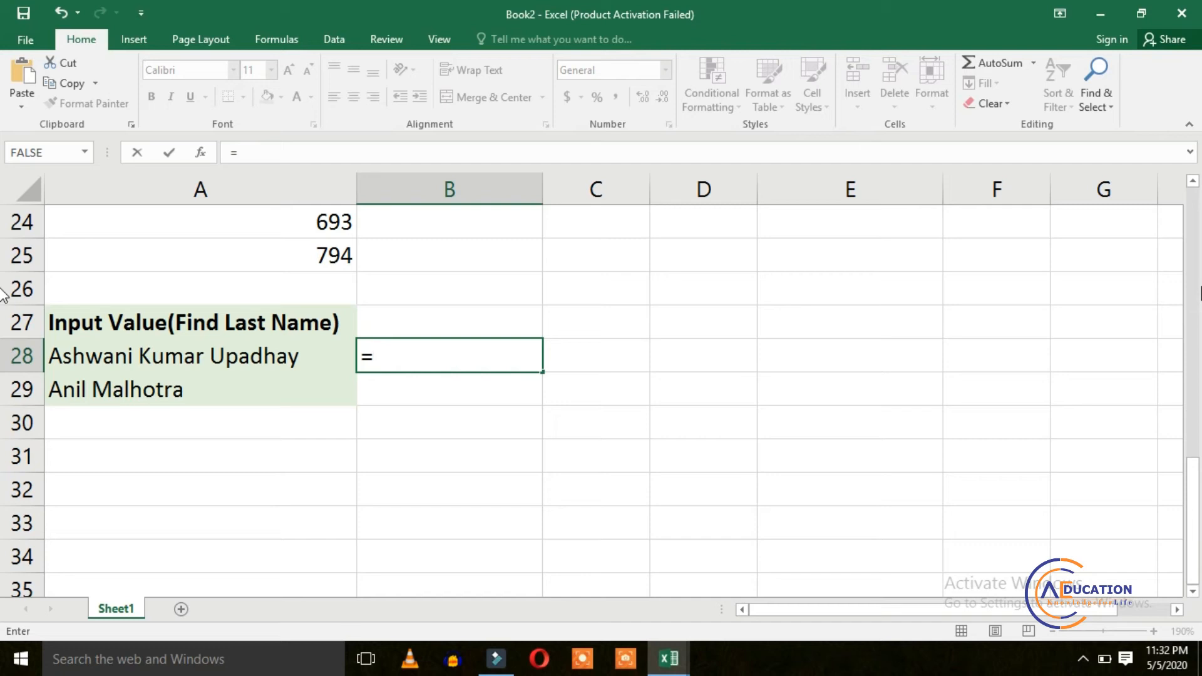
{"action": "type", "text": "RI"}
{"action": "key", "text": "Tab"}
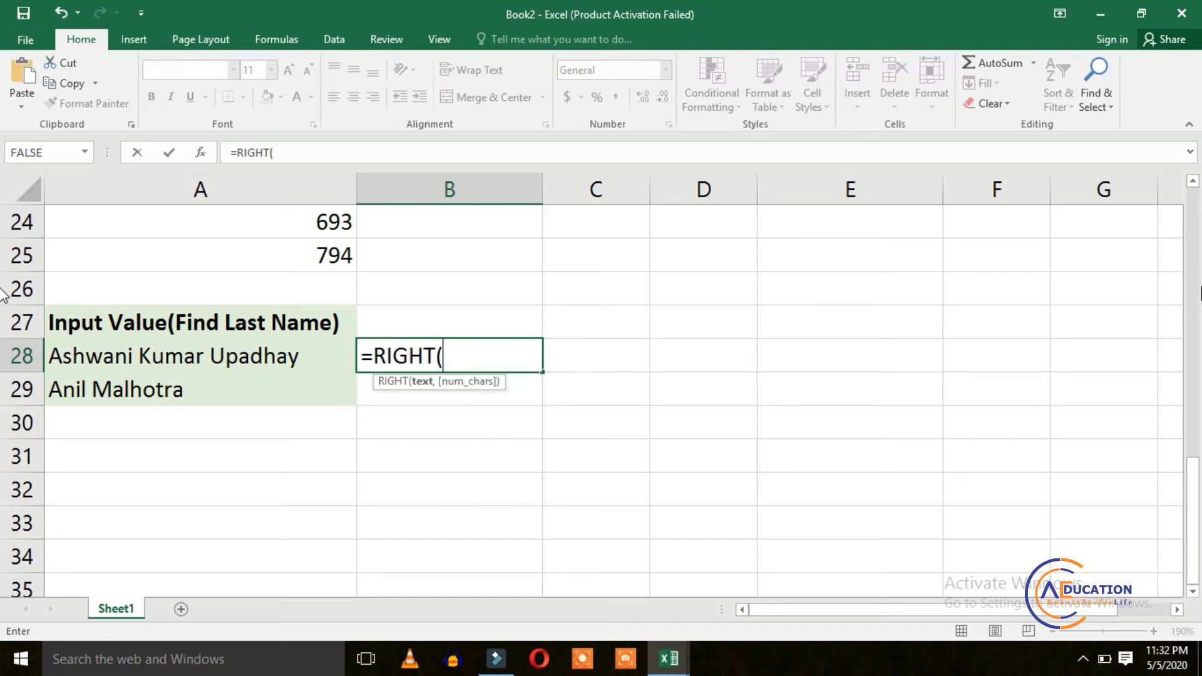
{"action": "key", "text": "Left"}
{"action": "type", "text": ","}
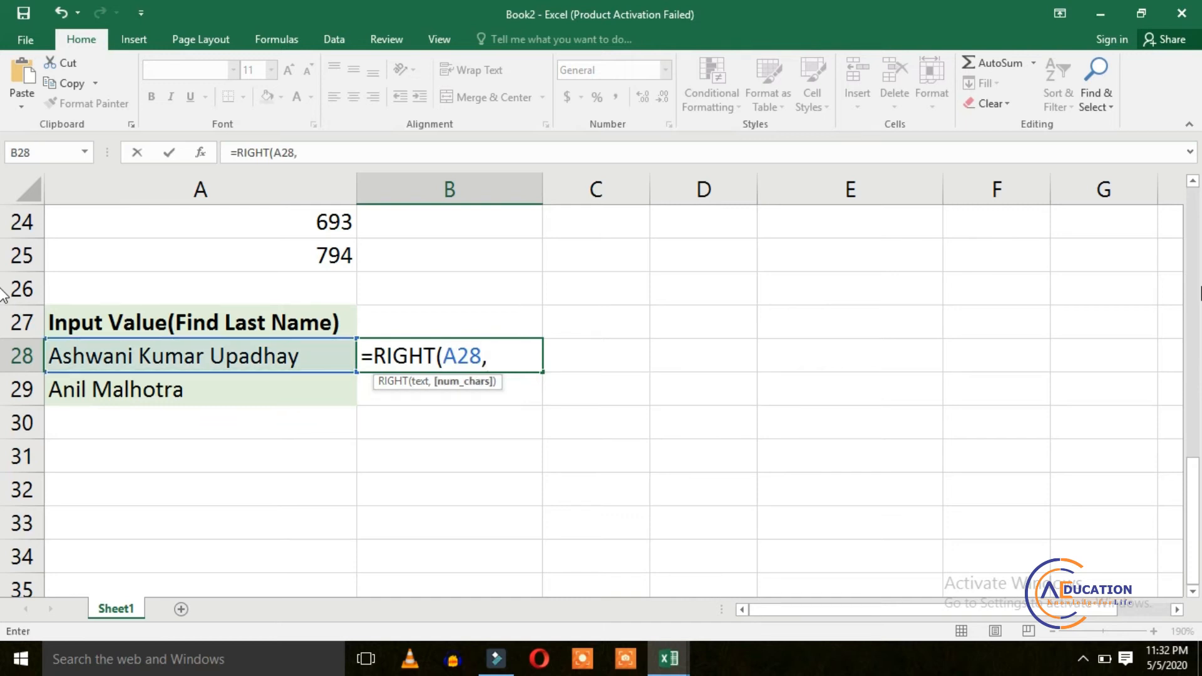
{"action": "type", "text": "LEM"}
{"action": "key", "text": "BackSpace"}
{"action": "type", "text": "N("}
{"action": "key", "text": "Left"}
{"action": "type", "text": ")-"}
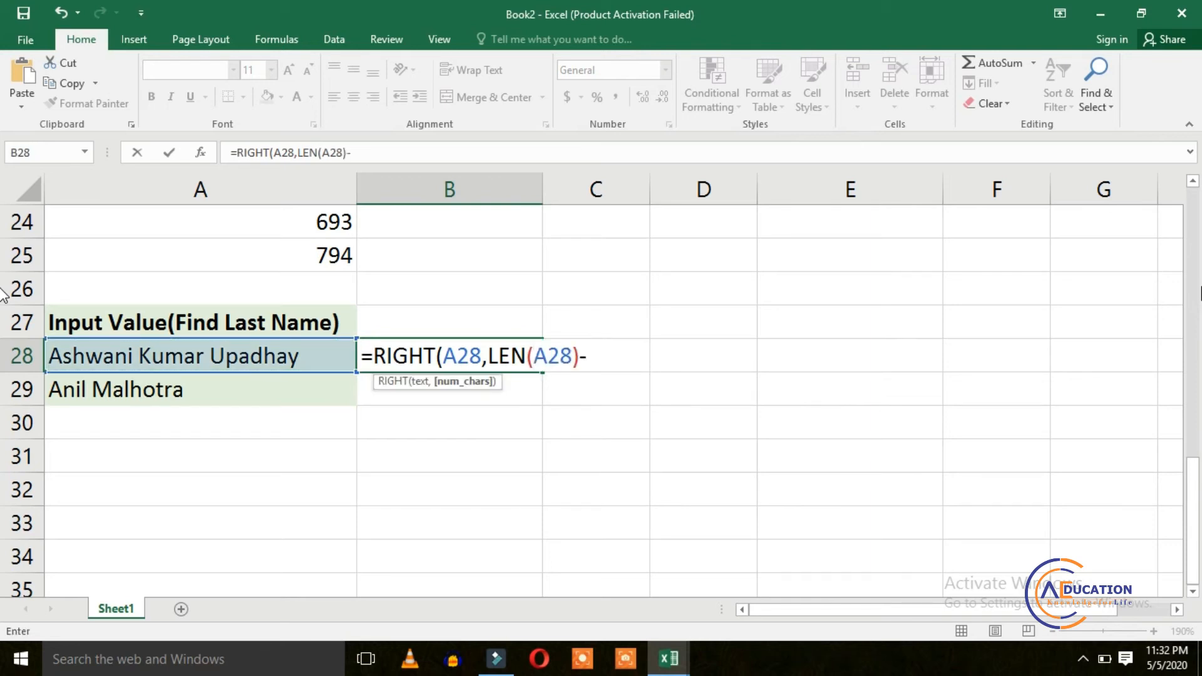
- Subtract a FIND function that searches for a space " " within A28
{"action": "type", "text": "FIN"}
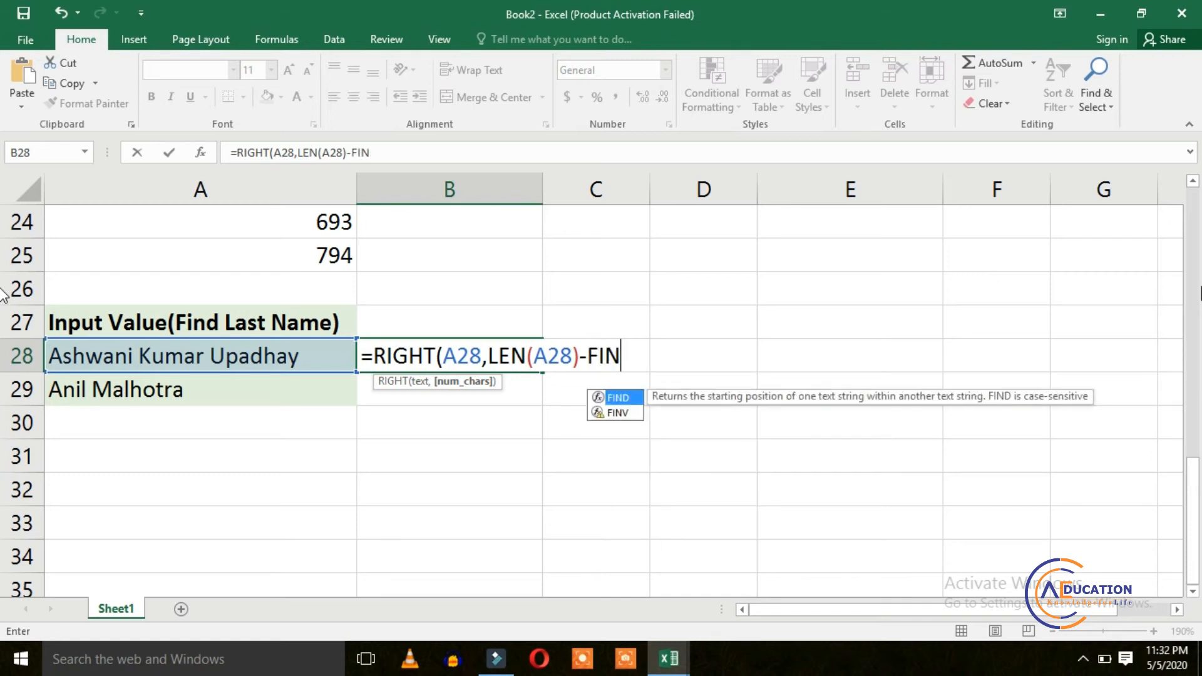
{"action": "key", "text": "Tab"}
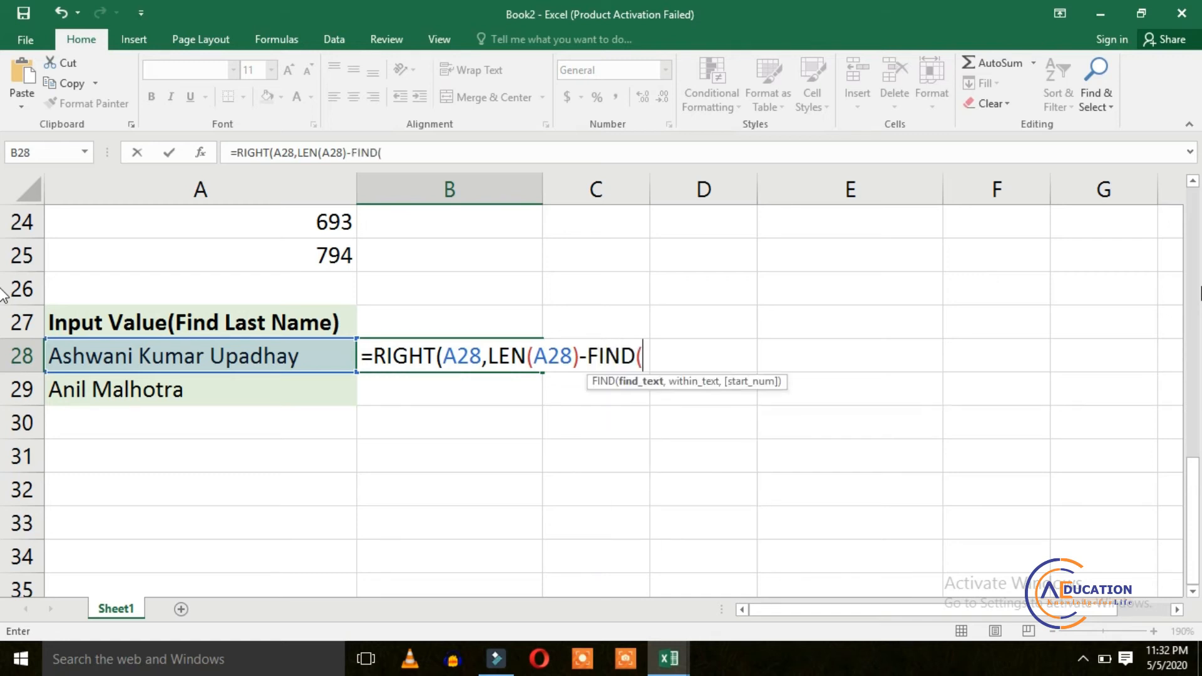
{"action": "type", "text": "\" \","}
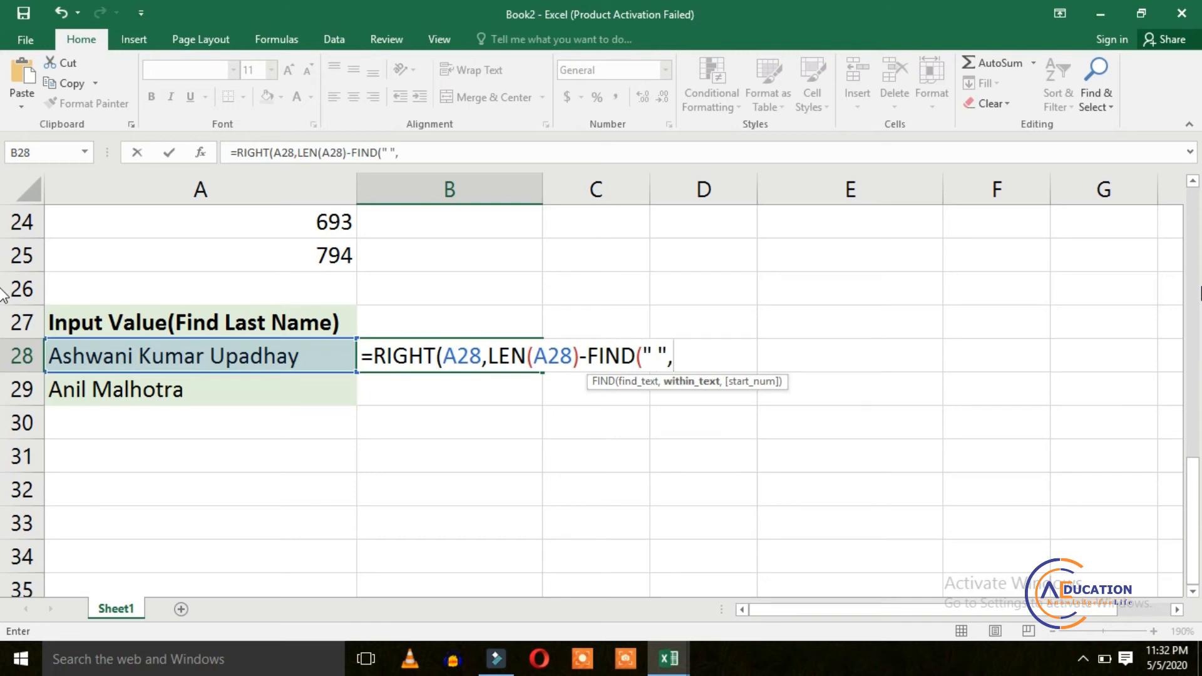
{"action": "key", "text": "Left"}
- Set the FIND start position to a nested FIND(" ",A28)+1, close the brackets and finish the formula in B28
{"action": "type", "text": ",F"}
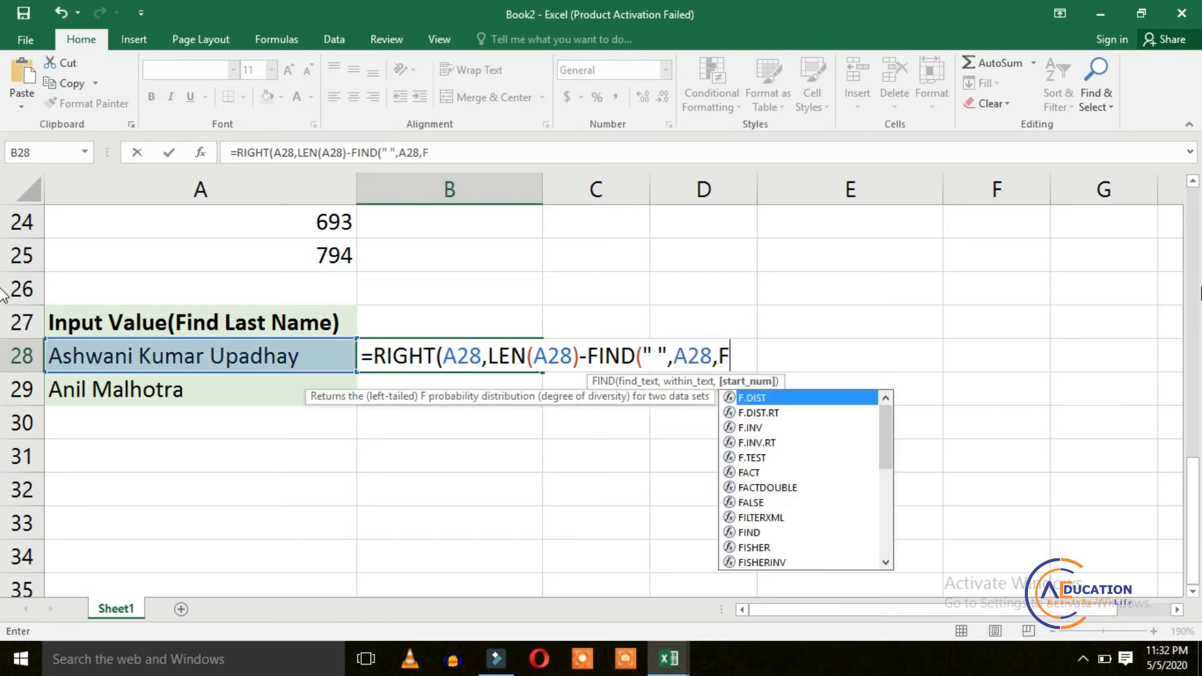
{"action": "type", "text": "I"}
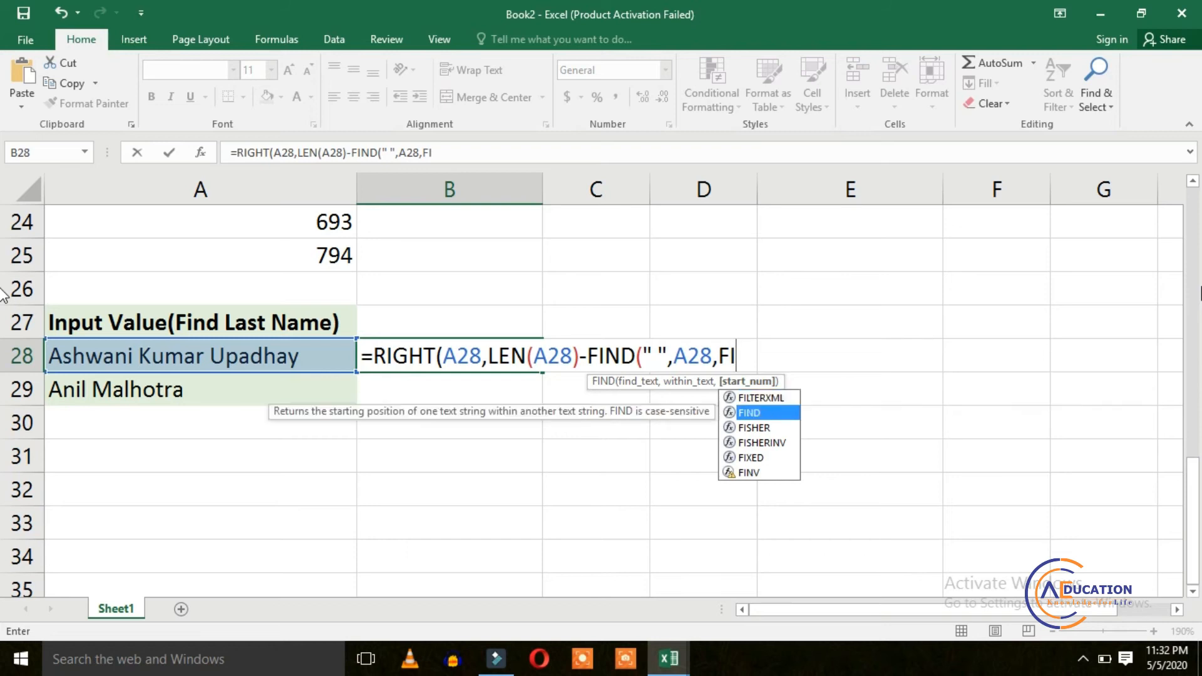
{"action": "key", "text": "Tab"}
{"action": "type", "text": "\""}
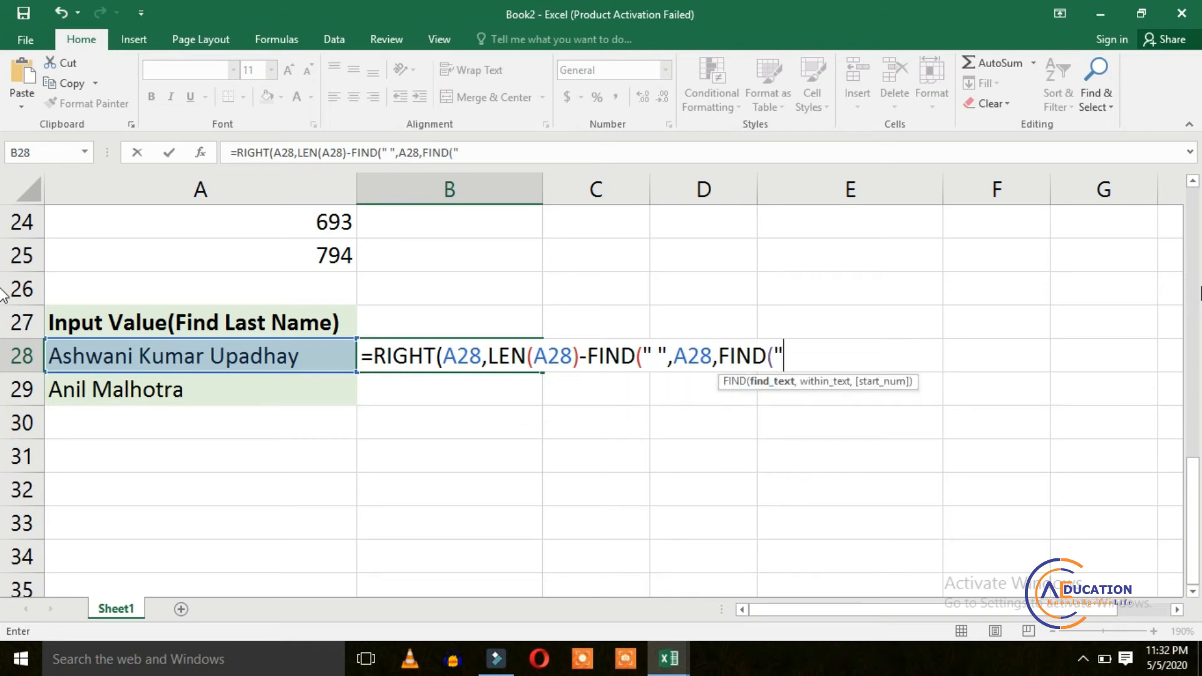
{"action": "type", "text": " \","}
{"action": "key", "text": "Left"}
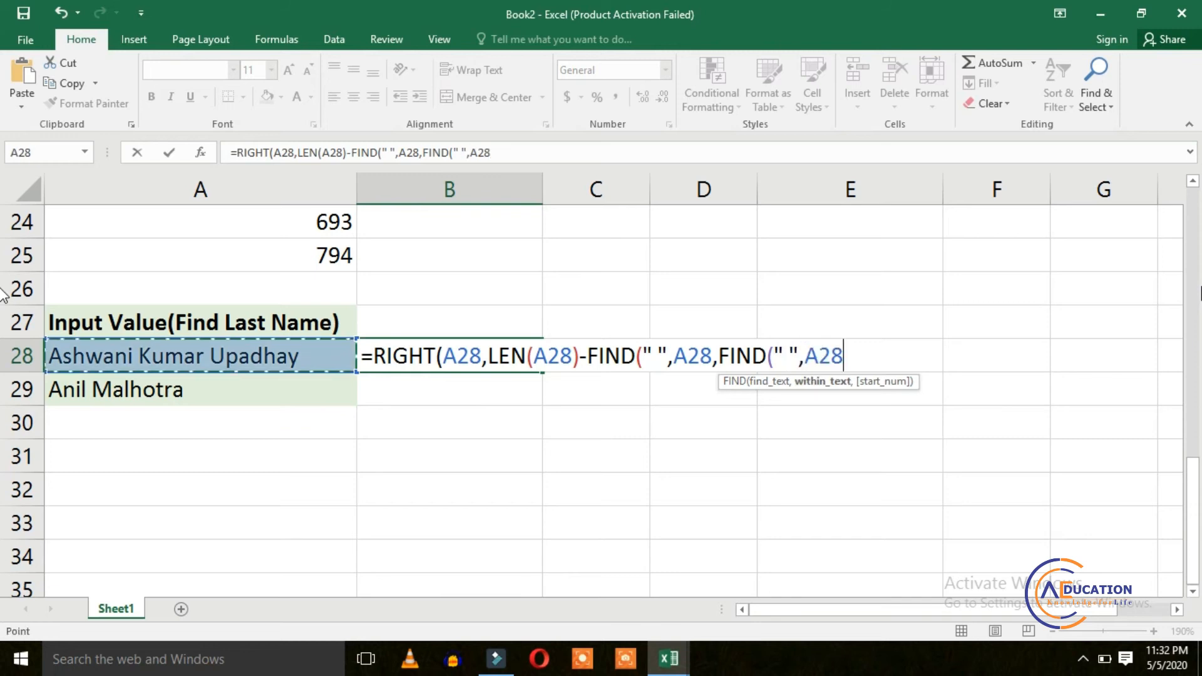
{"action": "type", "text": ")"}
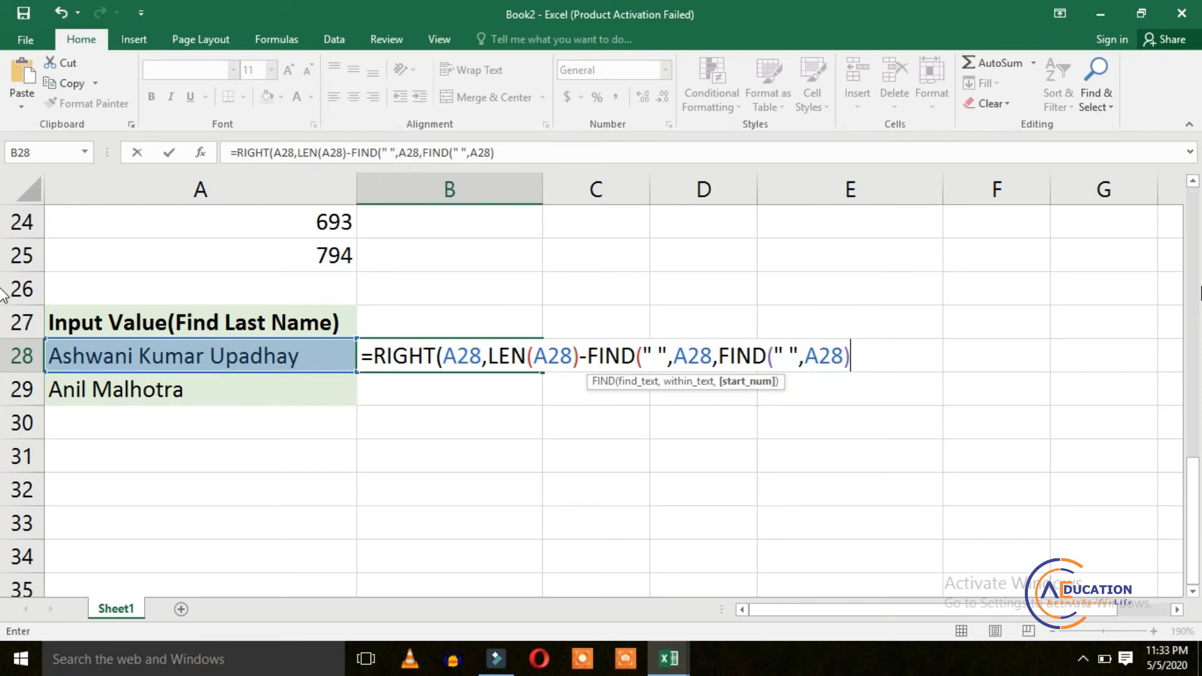
{"action": "type", "text": "+1))"}
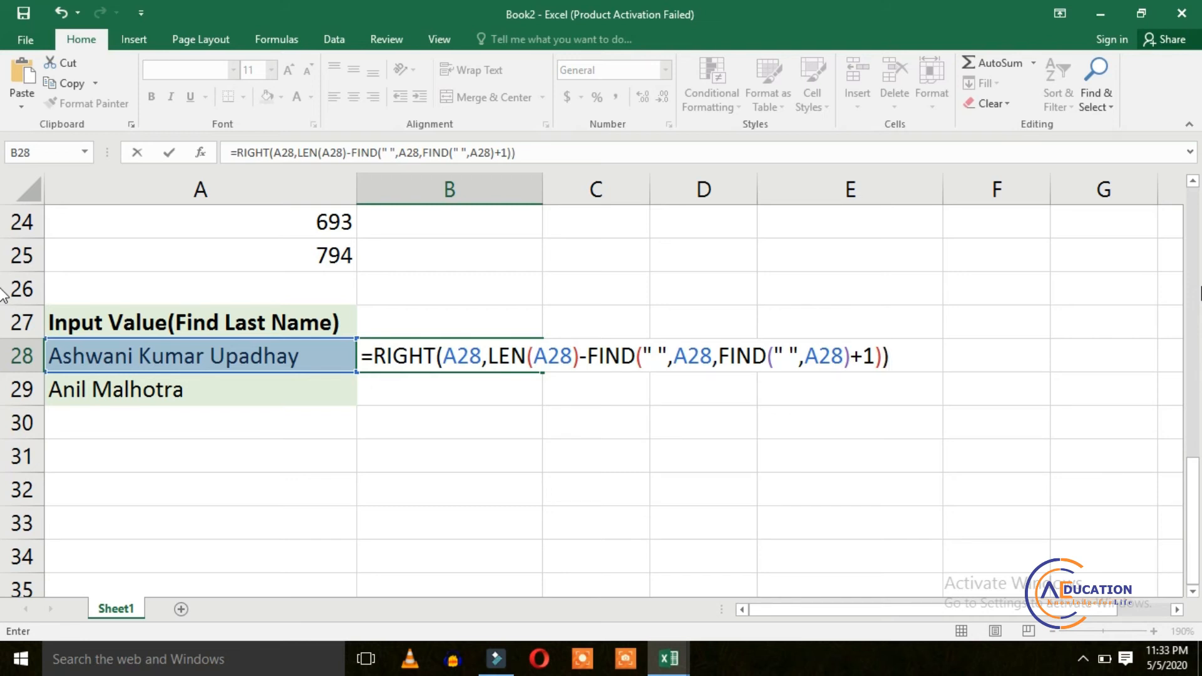
{"action": "key", "text": "Return"}
{"action": "key", "text": "Up"}
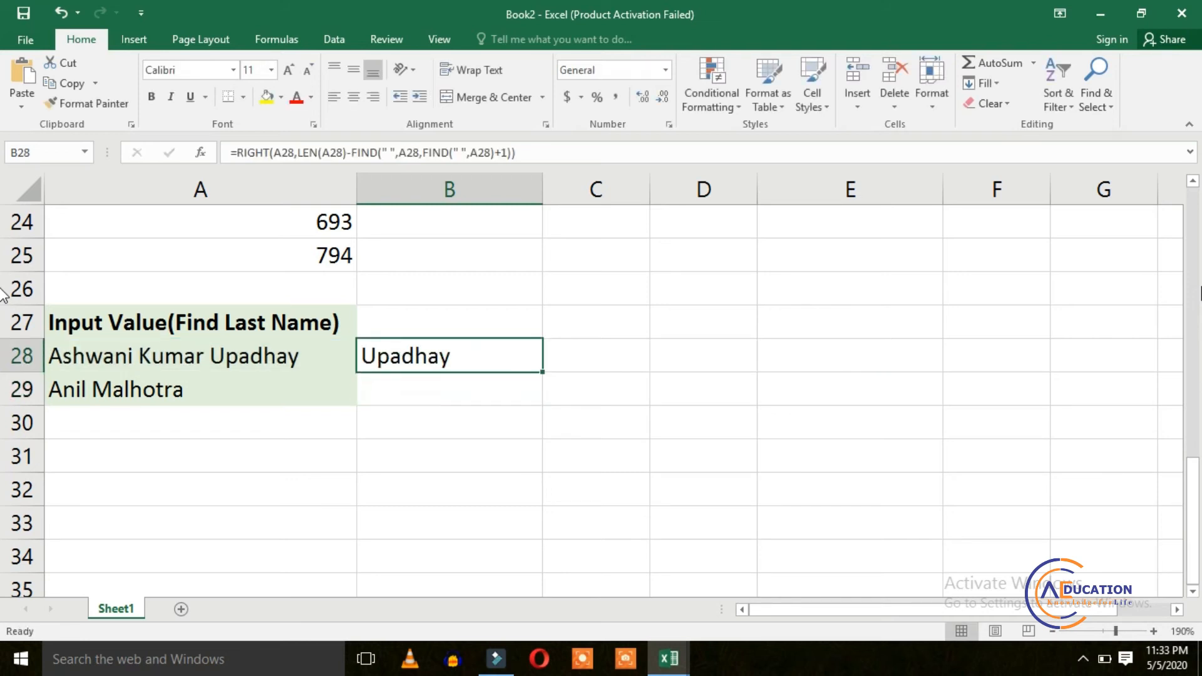
- Count the characters of the extracted last name with =LEN(B28) in C28
{"action": "key", "text": "Right"}
{"action": "type", "text": "L"}
{"action": "key", "text": "BackSpace"}
{"action": "type", "text": "=LE"}
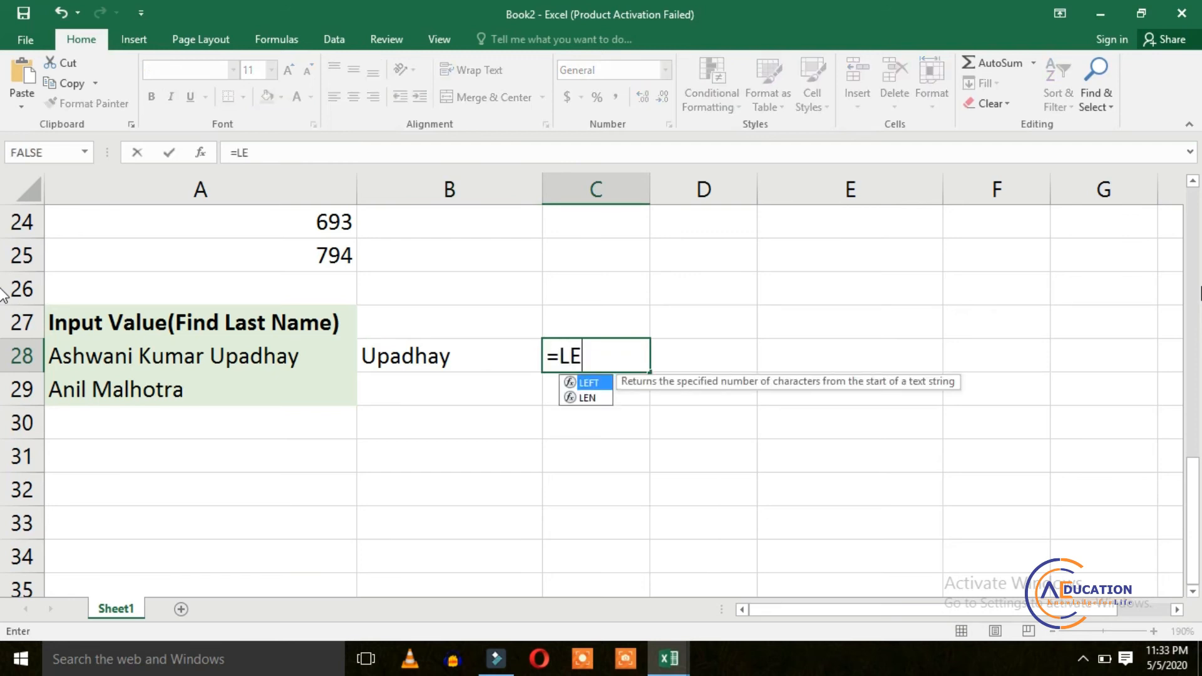
{"action": "type", "text": "N("}
{"action": "key", "text": "Left"}
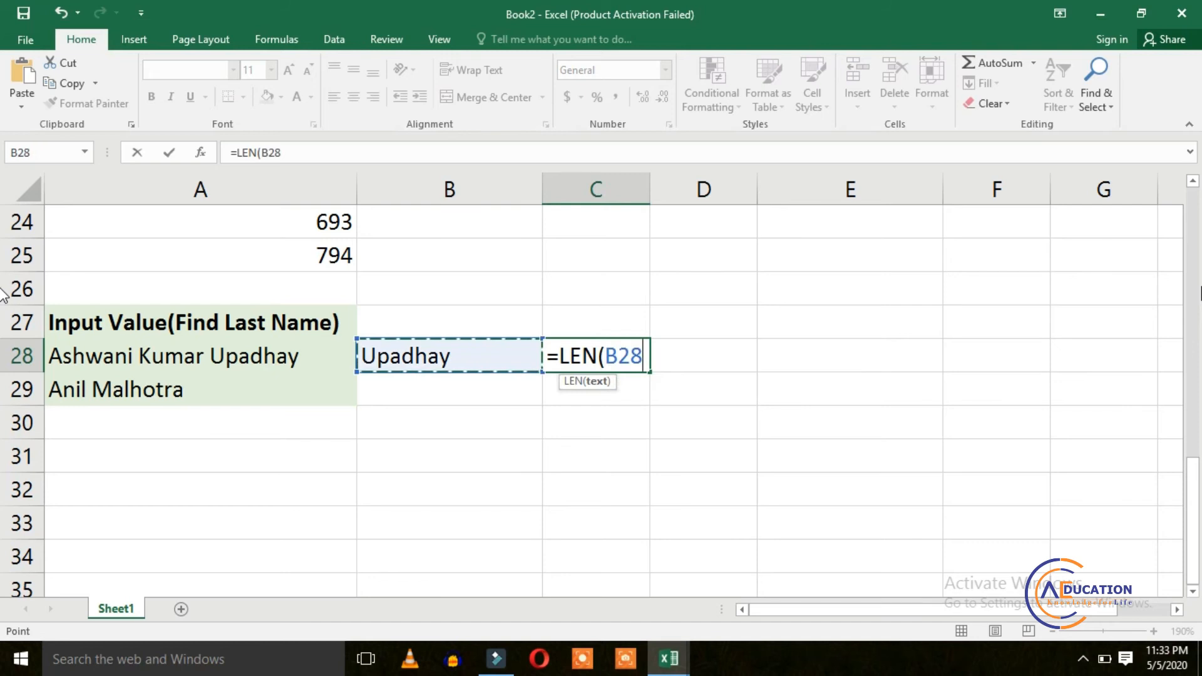
{"action": "key", "text": "ctrl+Return"}
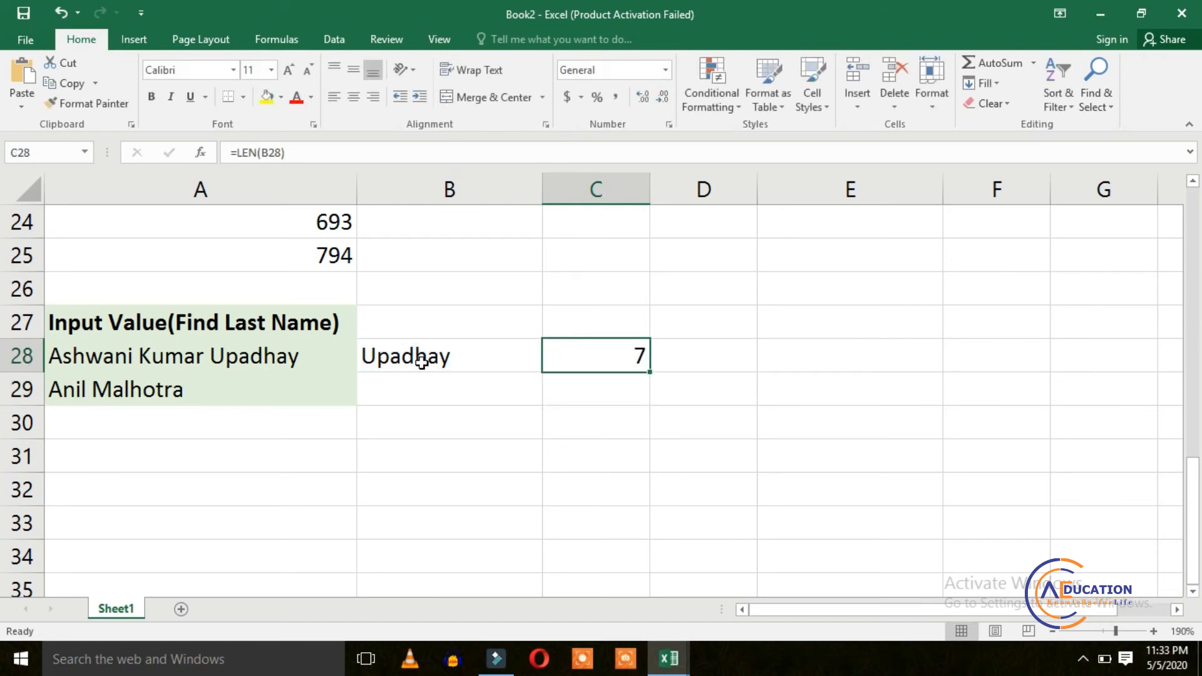
{"action": "left_click", "coordinate": [443, 360]}
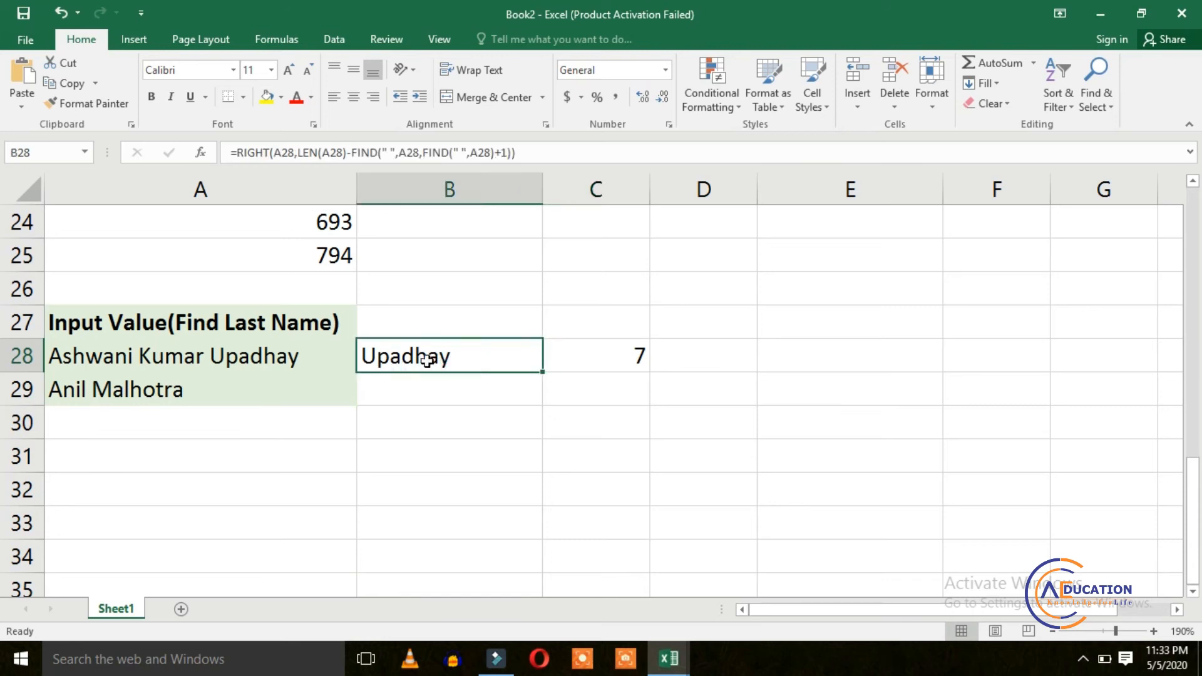
- Fill the last-name formula from B28 down into B29
{"action": "left_click", "coordinate": [636, 346]}
{"action": "left_click_drag", "start_coordinate": [460, 353], "coordinate": [467, 376]}
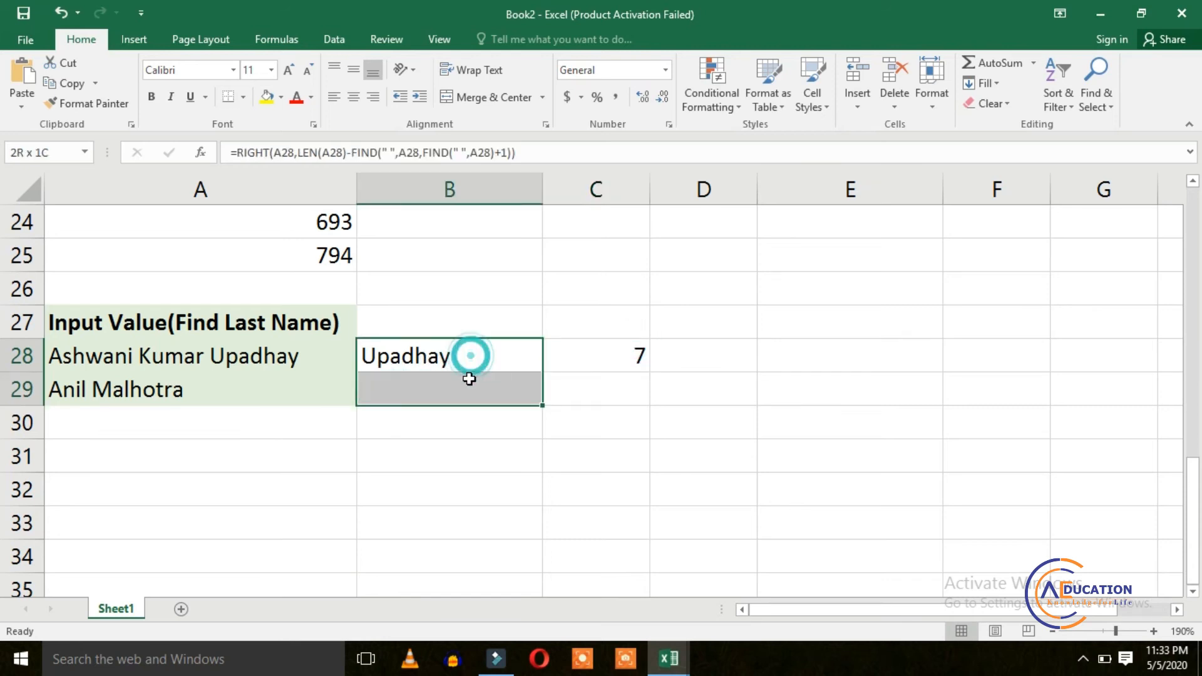
{"action": "key", "text": "ctrl+d"}
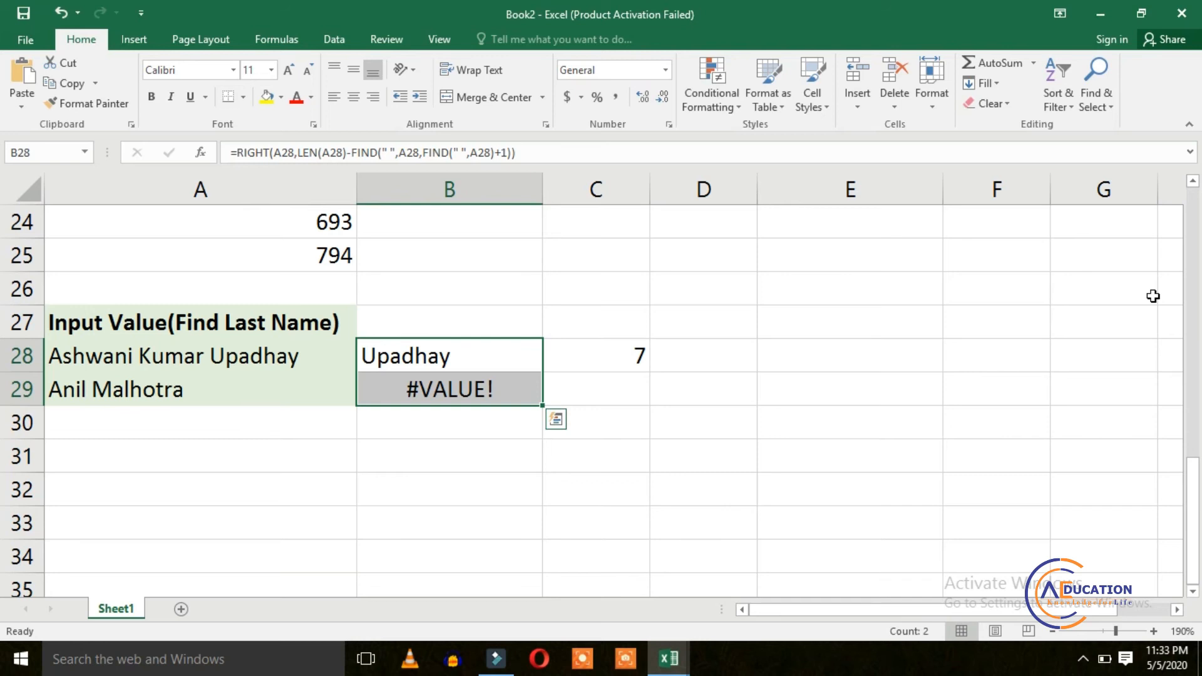
- Enter four more full names in A30:A33, two with a middle name and two with only first and last names
{"action": "key", "text": "Down"}
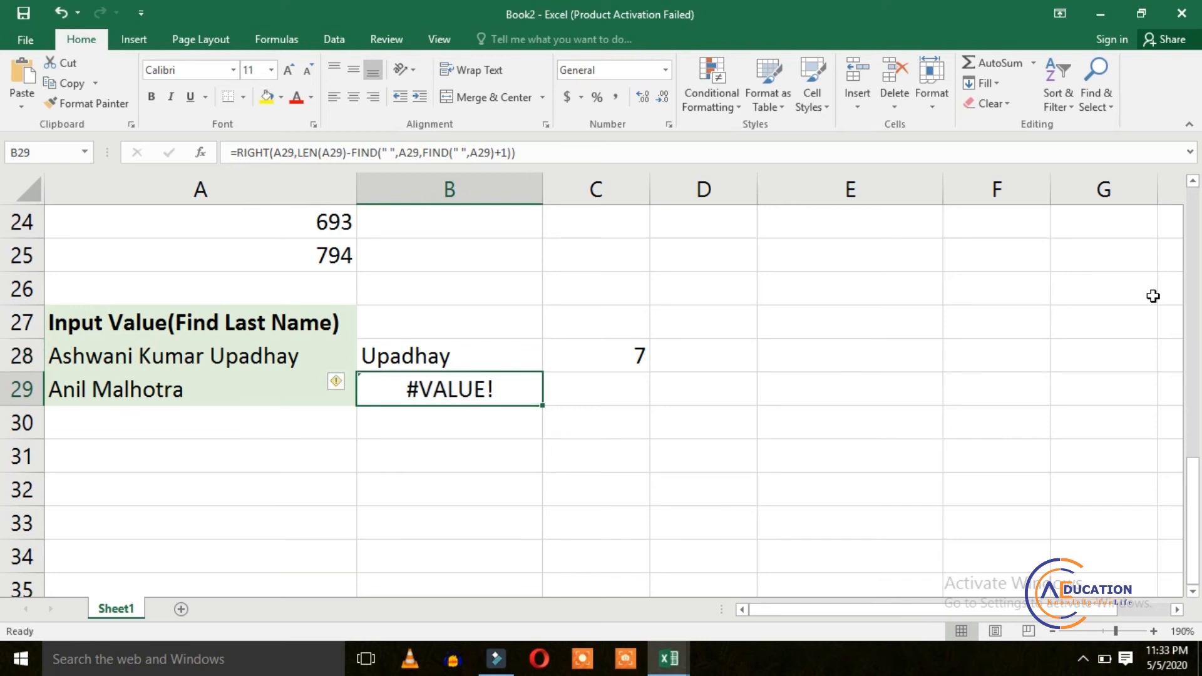
{"action": "key", "text": "Down"}
{"action": "key", "text": "Left"}
{"action": "type", "text": "RA"}
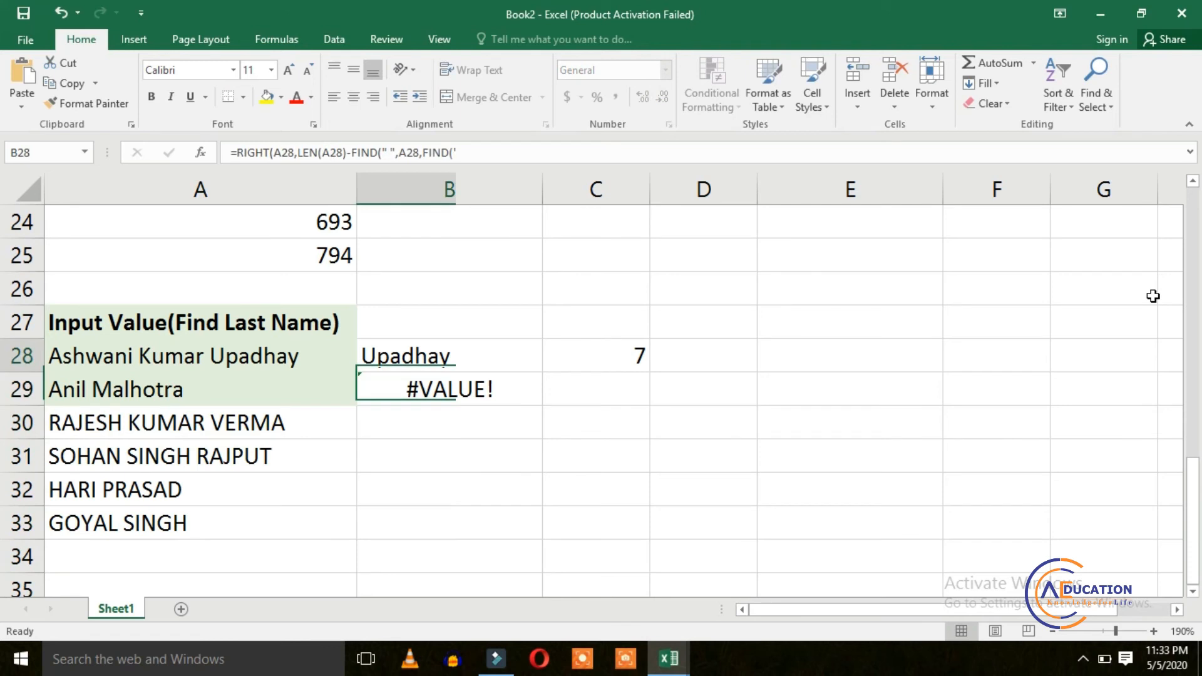
- Fill the RIGHT formula from B28 down through B33
{"action": "key", "text": "ctrl+Return"}
{"action": "key", "text": "shift+Down"}
{"action": "key", "text": "shift+Down"}
{"action": "key", "text": "shift+Down"}
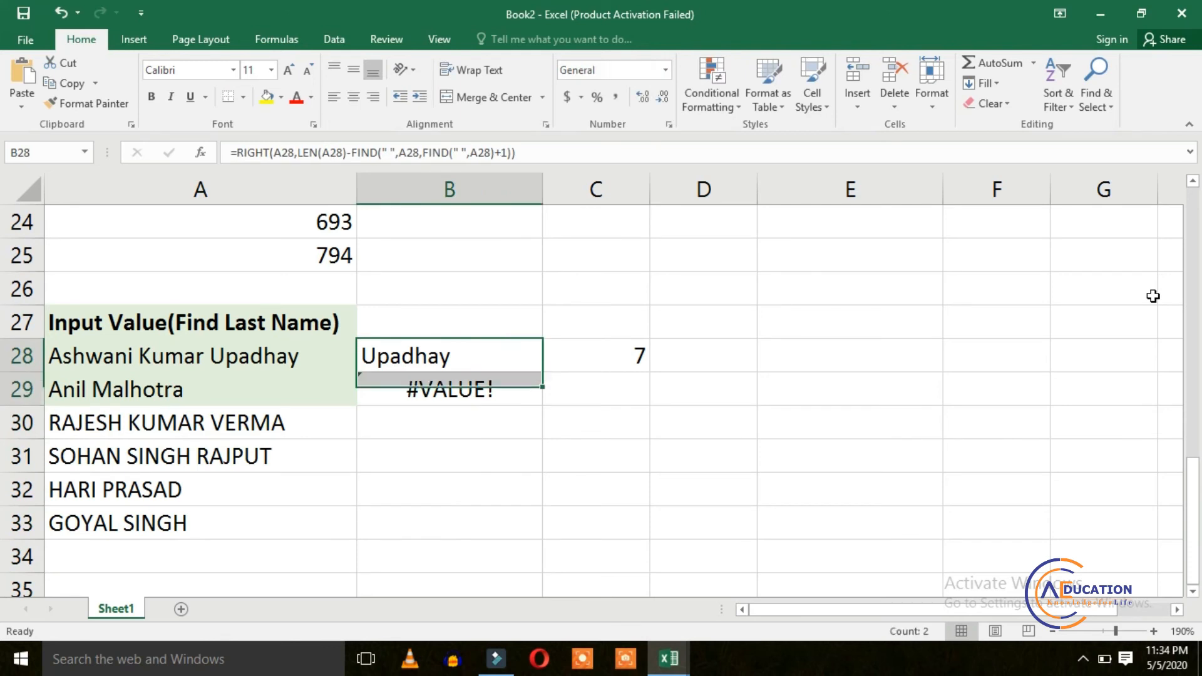
{"action": "key", "text": "shift+Down"}
{"action": "key", "text": "shift+Down"}
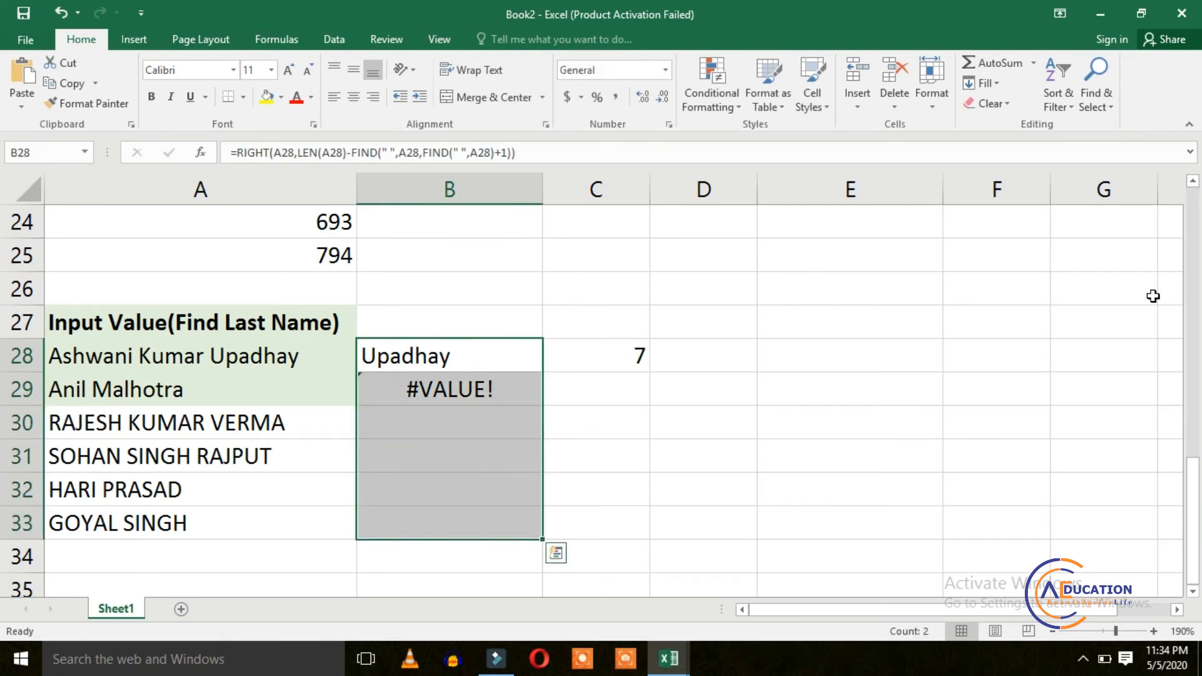
{"action": "key", "text": "ctrl+d"}
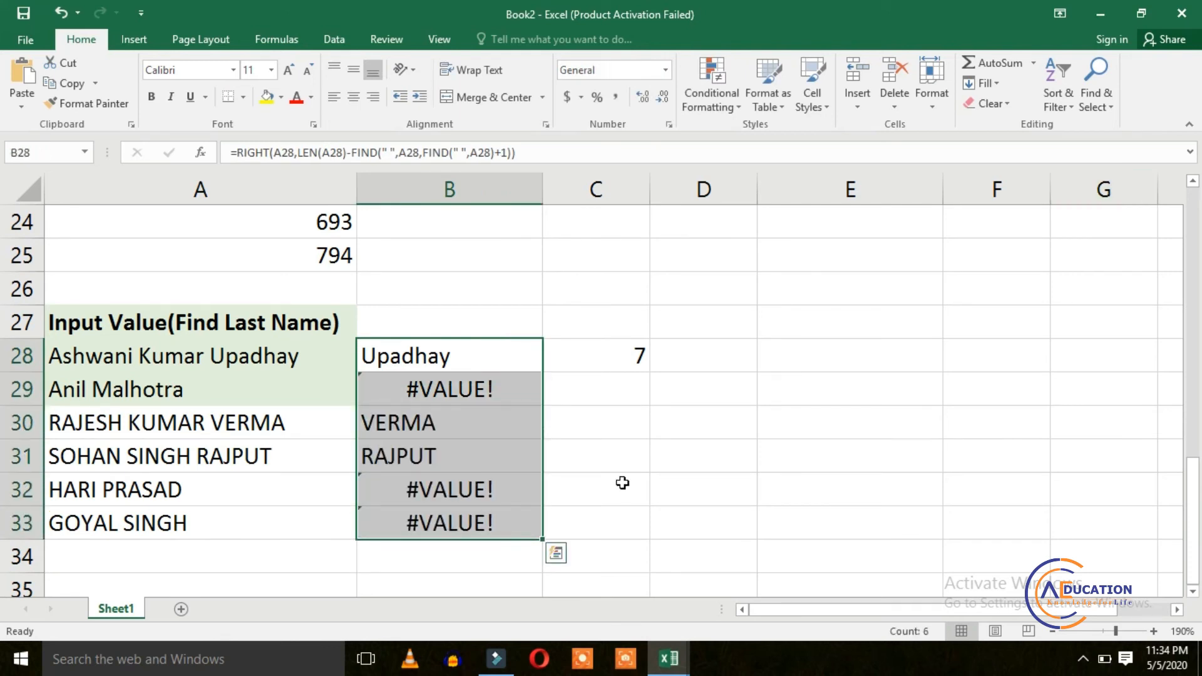
- Inspect the filled formulas for the two-word names in B29, B32 and B33 against the one in B28
{"action": "left_click", "coordinate": [436, 388]}
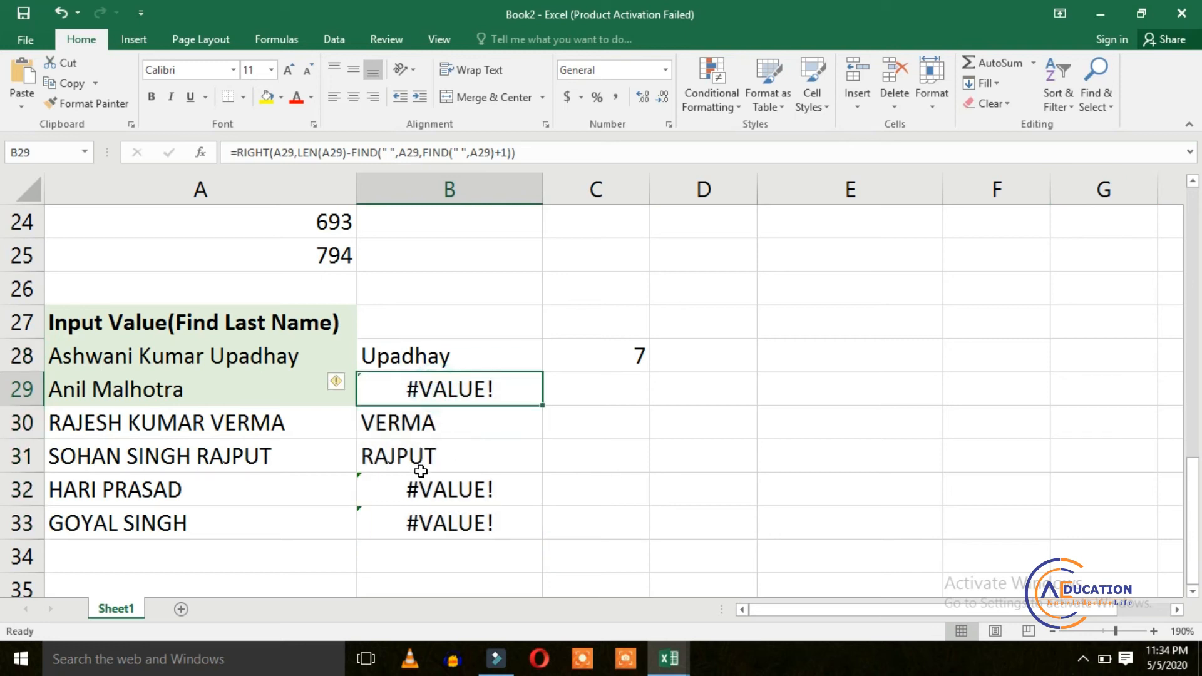
{"action": "left_click", "coordinate": [431, 489]}
{"action": "left_click", "coordinate": [439, 519]}
{"action": "left_click", "coordinate": [444, 492]}
{"action": "left_click", "coordinate": [470, 389]}
{"action": "left_click", "coordinate": [477, 356]}
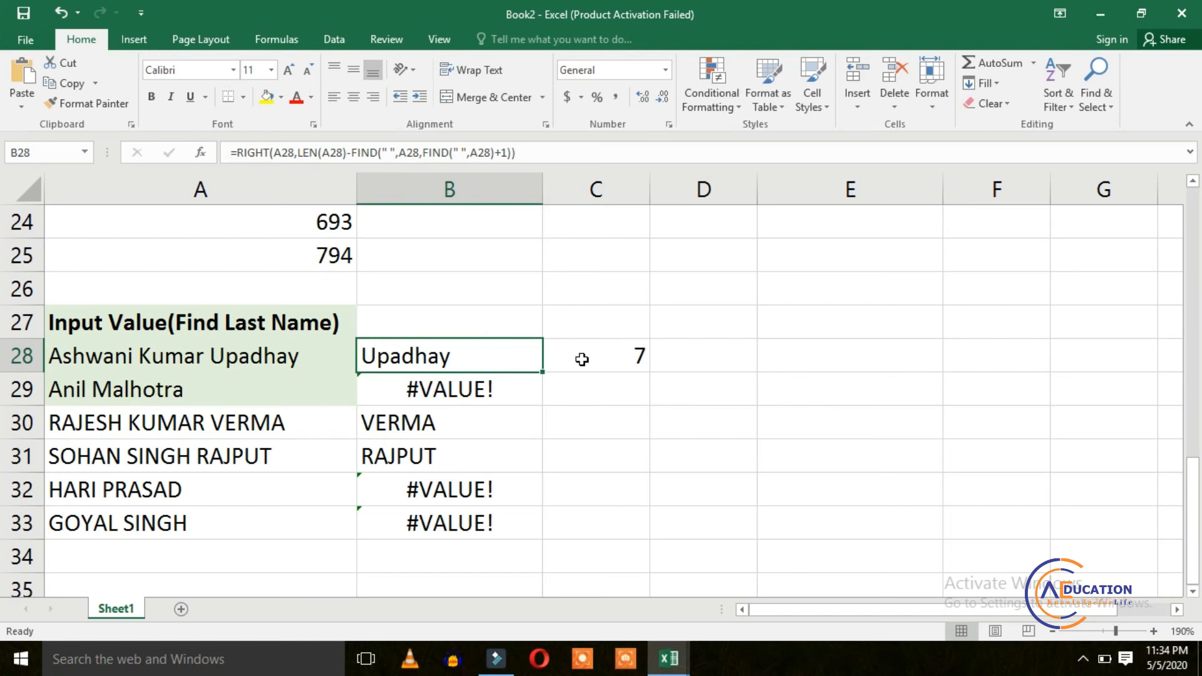
- Open the formula in B28 and copy the whole RIGHT expression without its equals sign
{"action": "key", "text": "F2"}
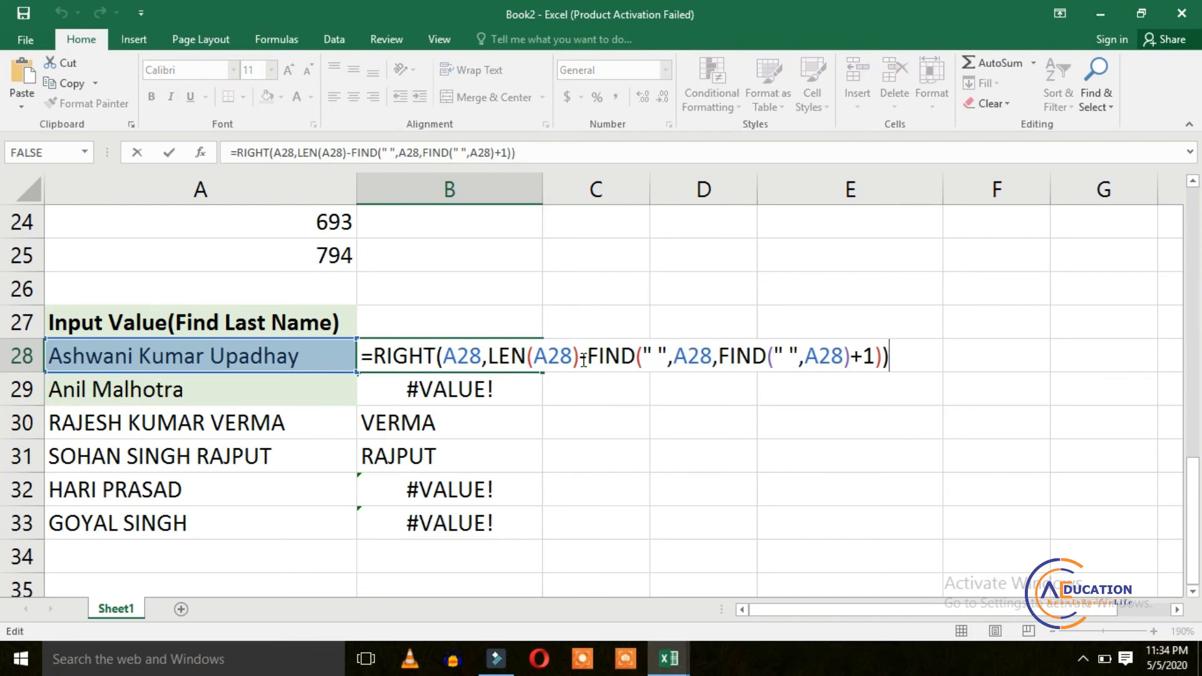
{"action": "key", "text": "shift+Left"}
{"action": "key", "text": "shift+Left"}
{"action": "key", "text": "shift+Left"}
{"action": "key", "text": "shift+Left"}
{"action": "key", "text": "shift+Left"}
{"action": "key", "text": "shift+Left"}
{"action": "key", "text": "shift+Left"}
{"action": "key", "text": "shift+Left"}
{"action": "key", "text": "shift+Left"}
{"action": "key", "text": "shift+Left"}
{"action": "key", "text": "shift+Left"}
{"action": "key", "text": "shift+Left"}
{"action": "key", "text": "shift+Left"}
{"action": "key", "text": "shift+Left"}
{"action": "key", "text": "shift+Left"}
{"action": "key", "text": "shift+Left"}
{"action": "key", "text": "shift+Left"}
{"action": "key", "text": "shift+Left"}
{"action": "key", "text": "shift+Left"}
{"action": "key", "text": "shift+Left"}
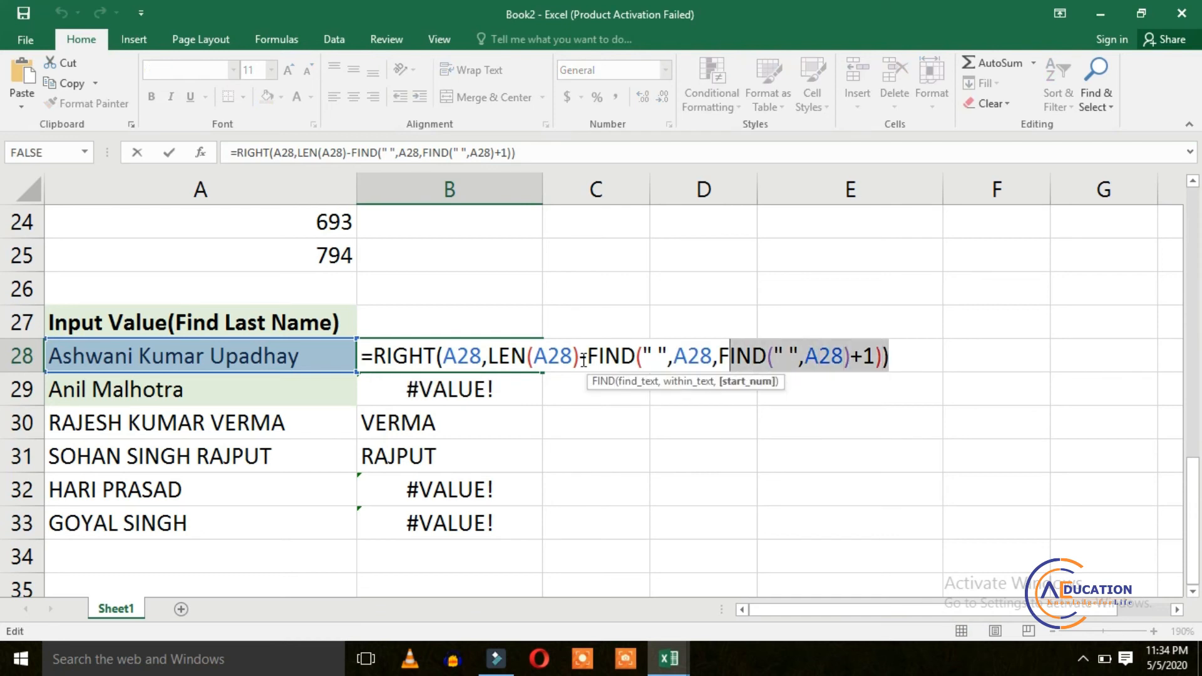
{"action": "key", "text": "shift+Left"}
{"action": "key", "text": "shift+Left"}
{"action": "key", "text": "shift+Left"}
{"action": "key", "text": "shift+Left"}
{"action": "key", "text": "ctrl+c"}
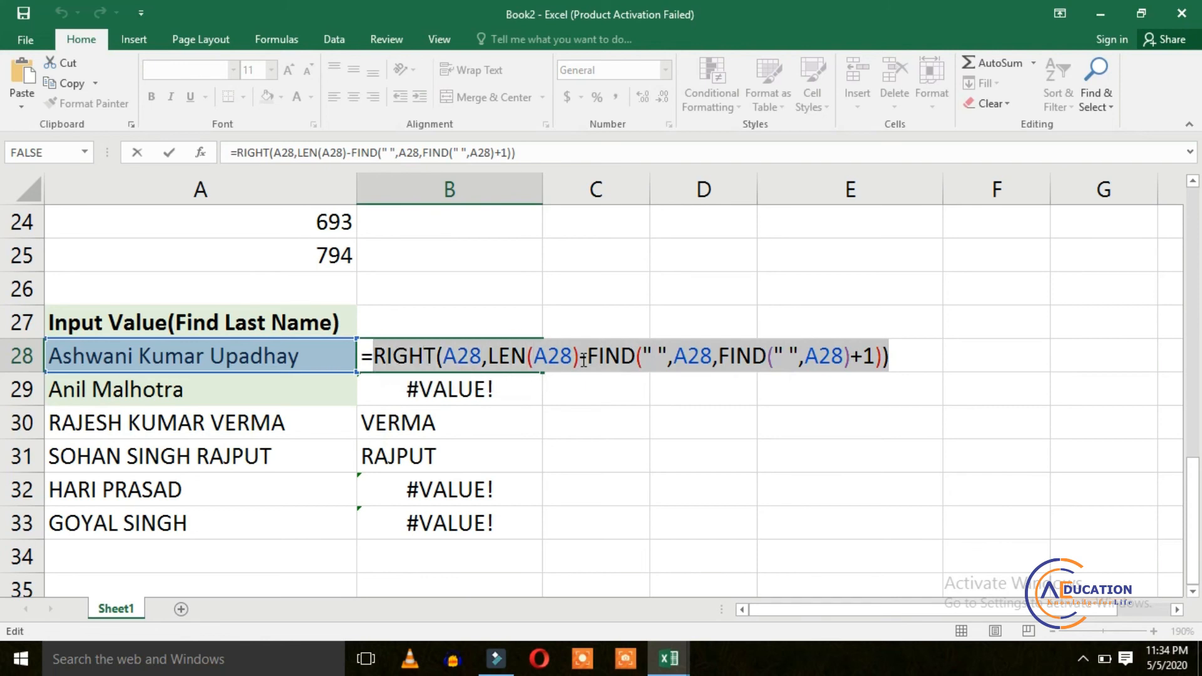
- Insert the IFERROR function ahead of RIGHT in B28, making the existing expression its value argument
{"action": "key", "text": "Home"}
{"action": "key", "text": "Right"}
{"action": "type", "text": "IF"}
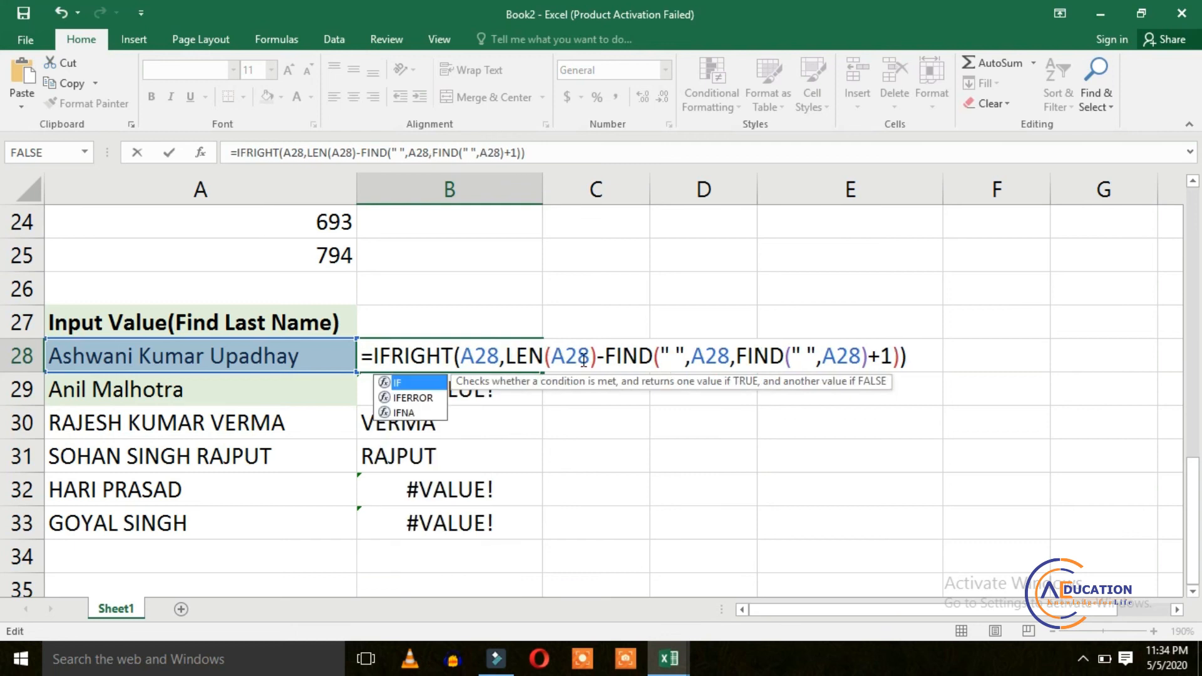
{"action": "key", "text": "Down"}
{"action": "key", "text": "Tab"}
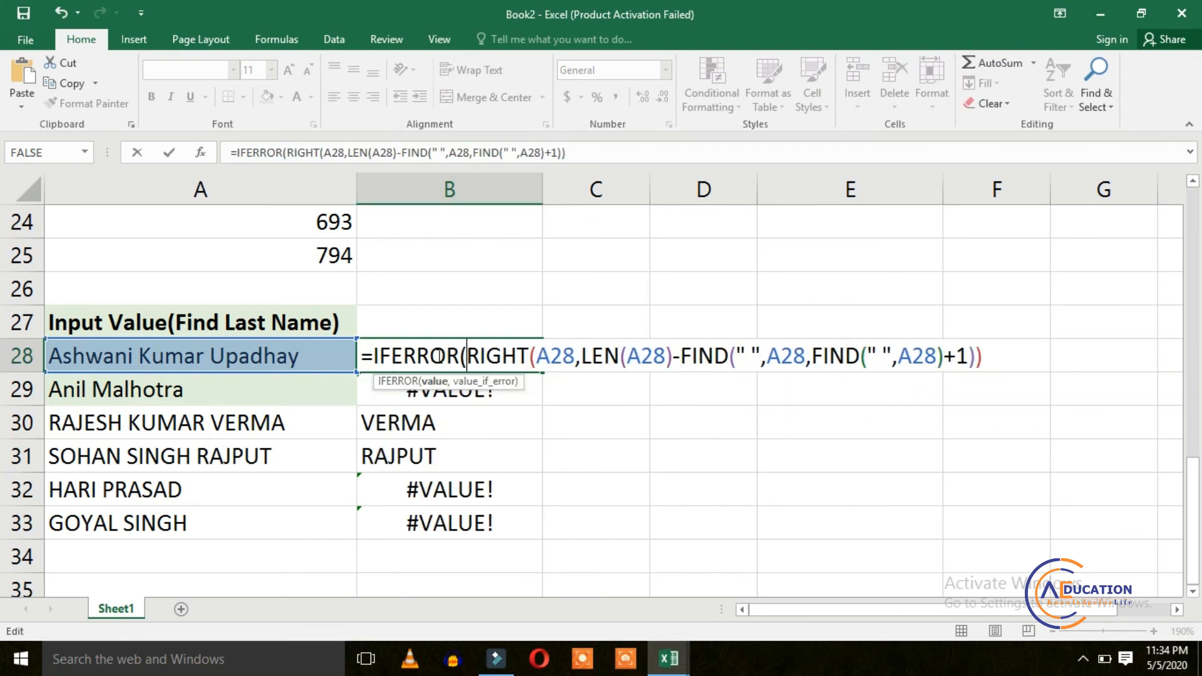
- Add a comma after the first RIGHT expression and paste the copied expression as IFERROR's value_if_error argument
{"action": "left_click", "coordinate": [1009, 357]}
{"action": "type", "text": ","}
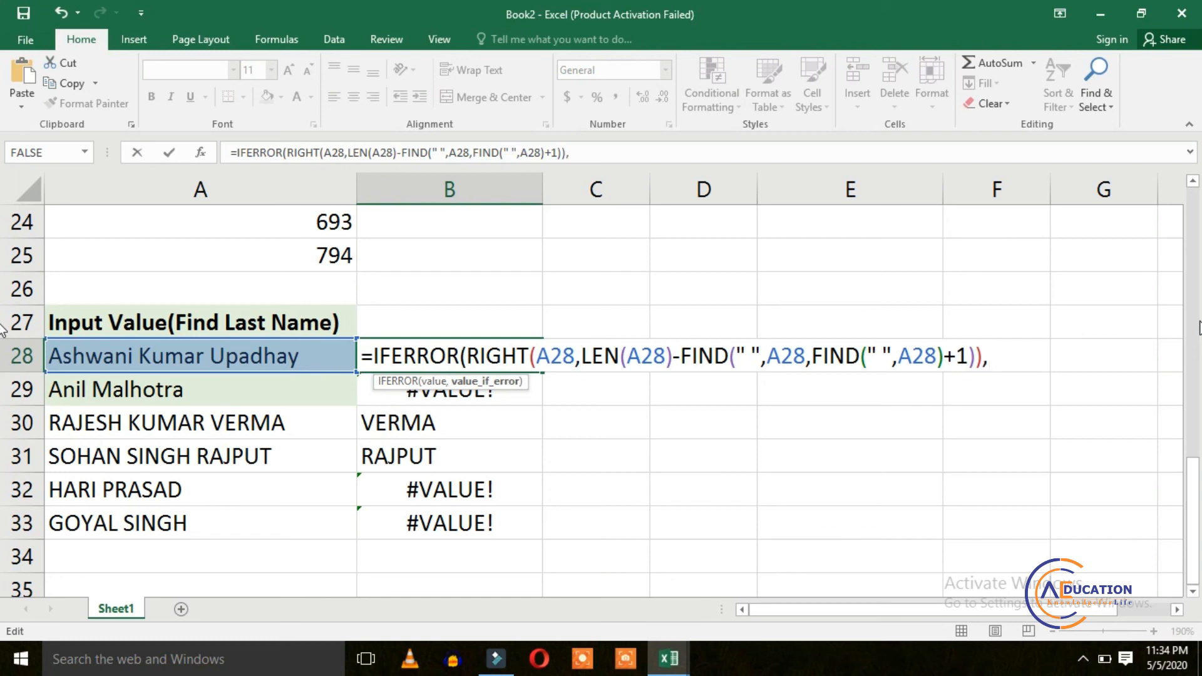
{"action": "key", "text": "ctrl+v"}
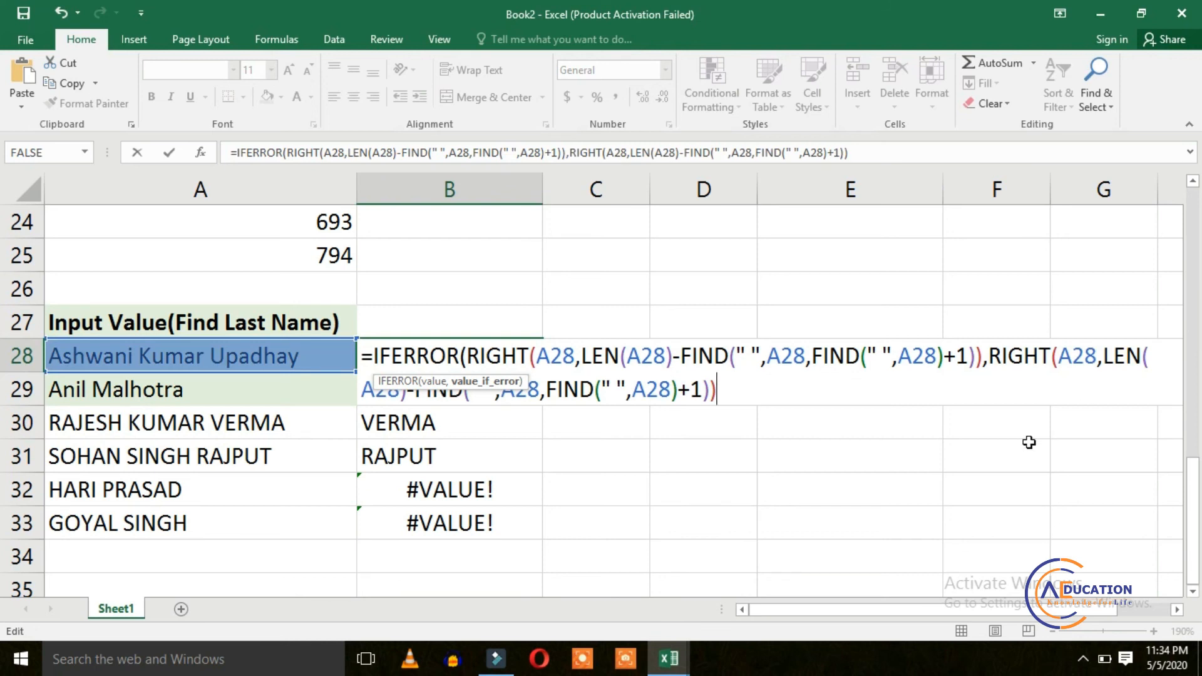
- Remove the nested FIND start position from the fallback so it reads RIGHT(A28,LEN(A28)-FIND(" ",A28))
{"action": "left_click", "coordinate": [702, 390]}
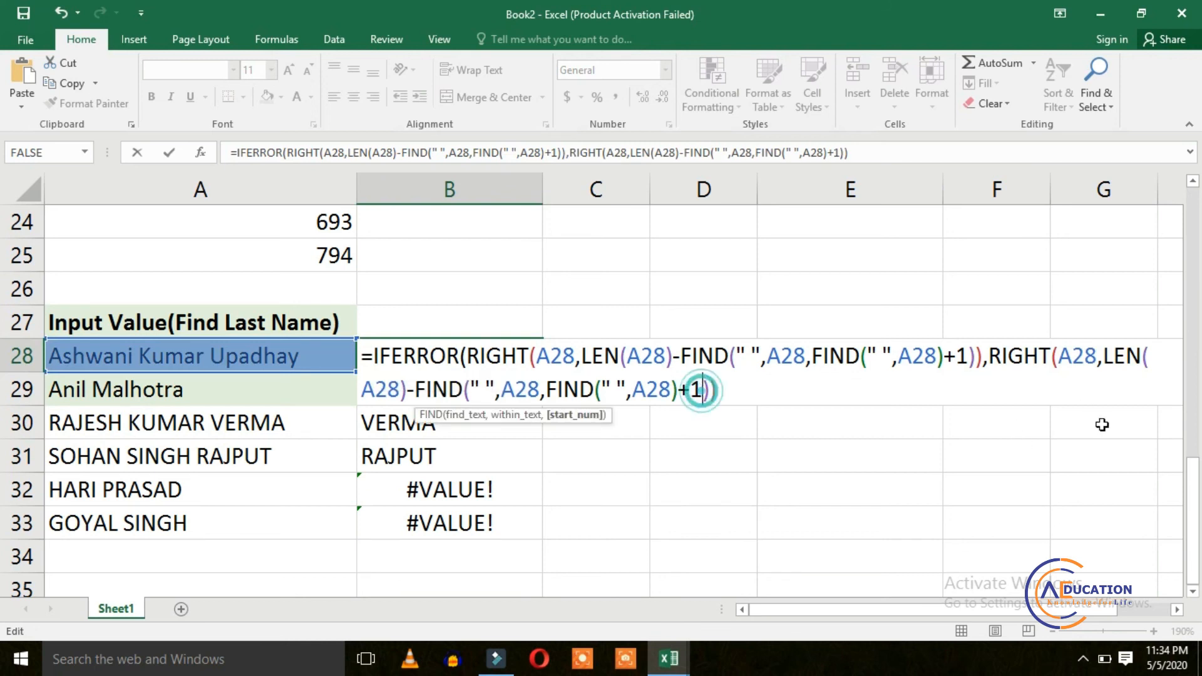
{"action": "key", "text": "BackSpace"}
{"action": "key", "text": "BackSpace"}
{"action": "key", "text": "BackSpace"}
{"action": "key", "text": "BackSpace"}
{"action": "key", "text": "BackSpace"}
{"action": "key", "text": "BackSpace"}
{"action": "key", "text": "BackSpace"}
{"action": "key", "text": "BackSpace"}
{"action": "key", "text": "BackSpace"}
{"action": "key", "text": "BackSpace"}
{"action": "key", "text": "BackSpace"}
{"action": "key", "text": "BackSpace"}
{"action": "key", "text": "BackSpace"}
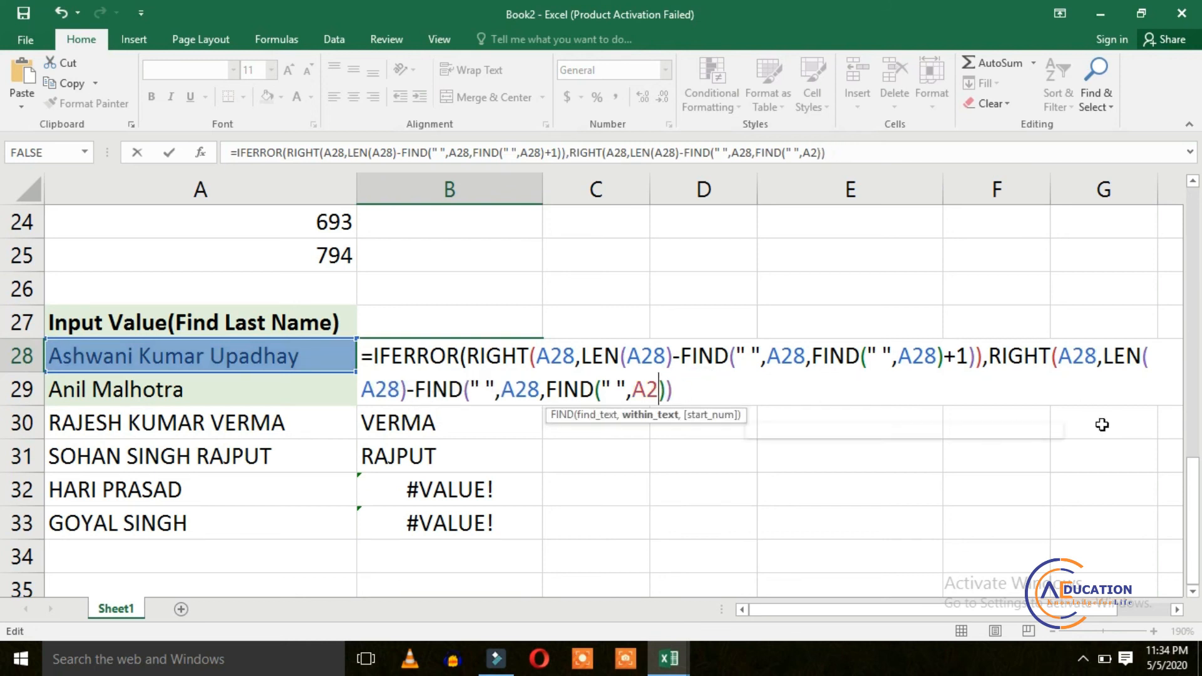
{"action": "key", "text": "BackSpace"}
{"action": "key", "text": "BackSpace"}
{"action": "key", "text": "BackSpace"}
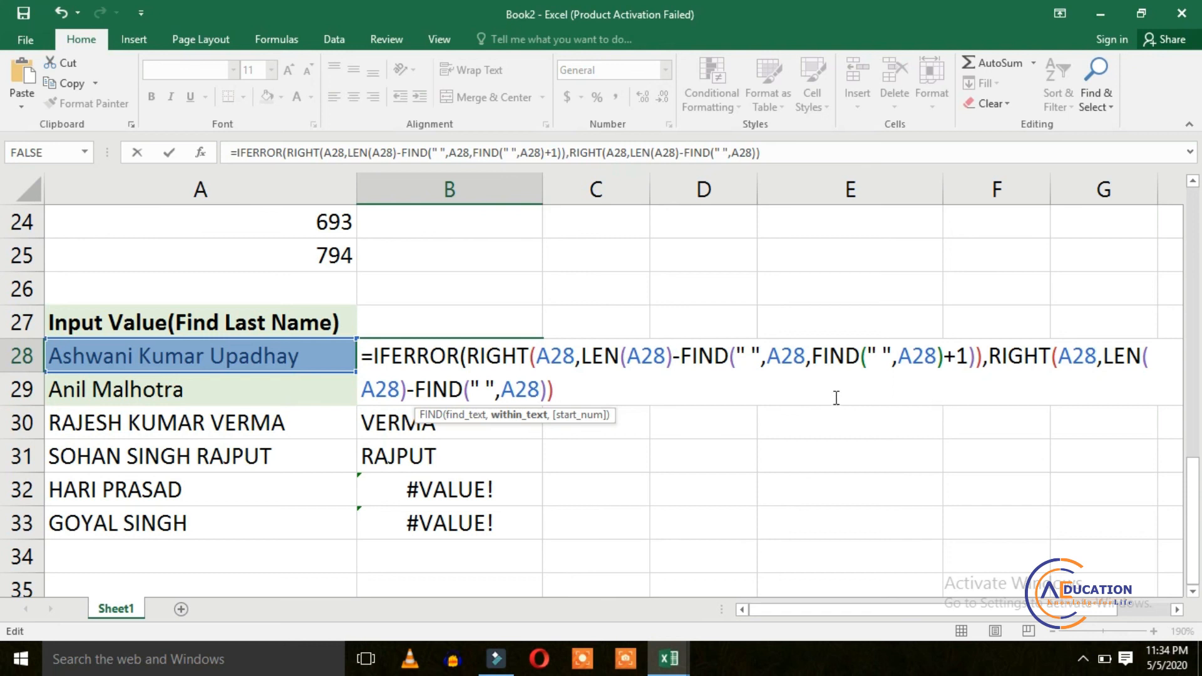
- Check the fallback RIGHT expression, then enter the IFERROR formula in B28 and accept the closing-bracket correction
{"action": "left_click", "coordinate": [994, 352]}
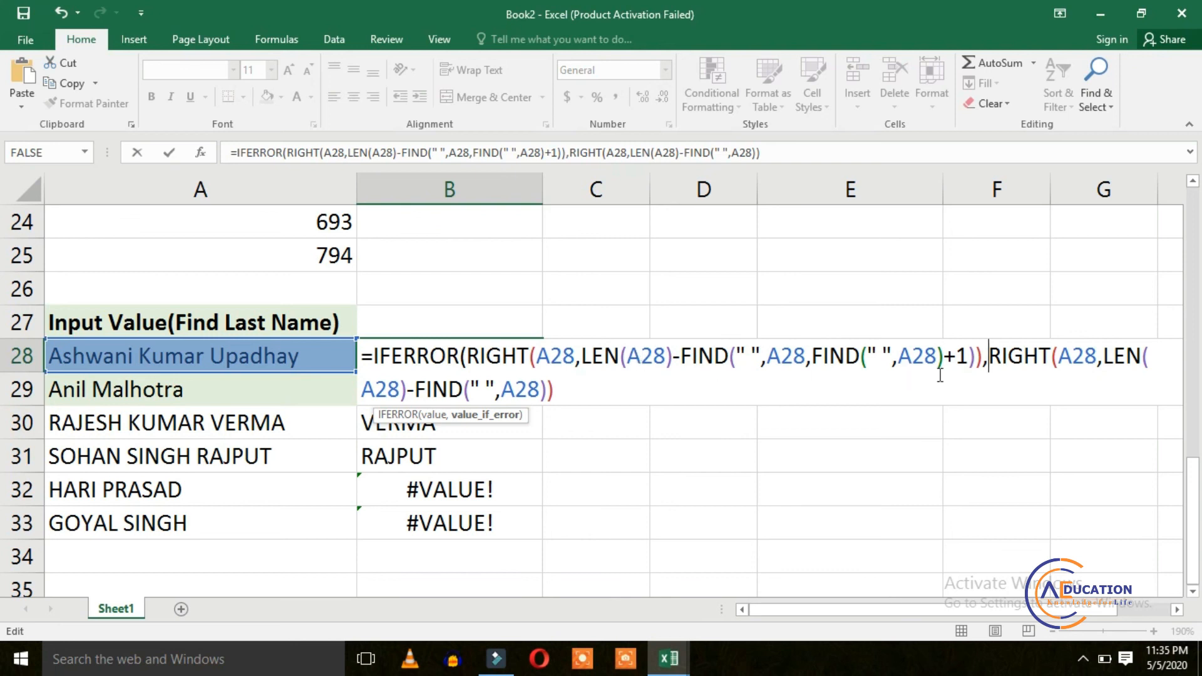
{"action": "left_click_drag", "start_coordinate": [990, 355], "coordinate": [1041, 384]}
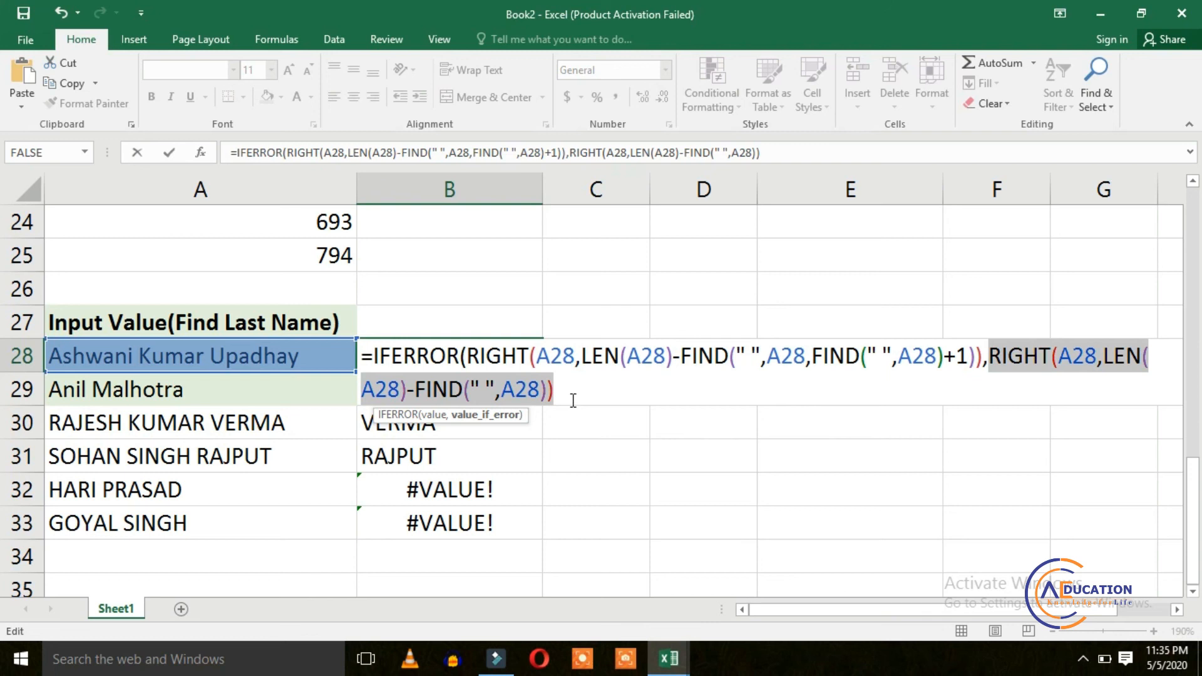
{"action": "key", "text": "Return"}
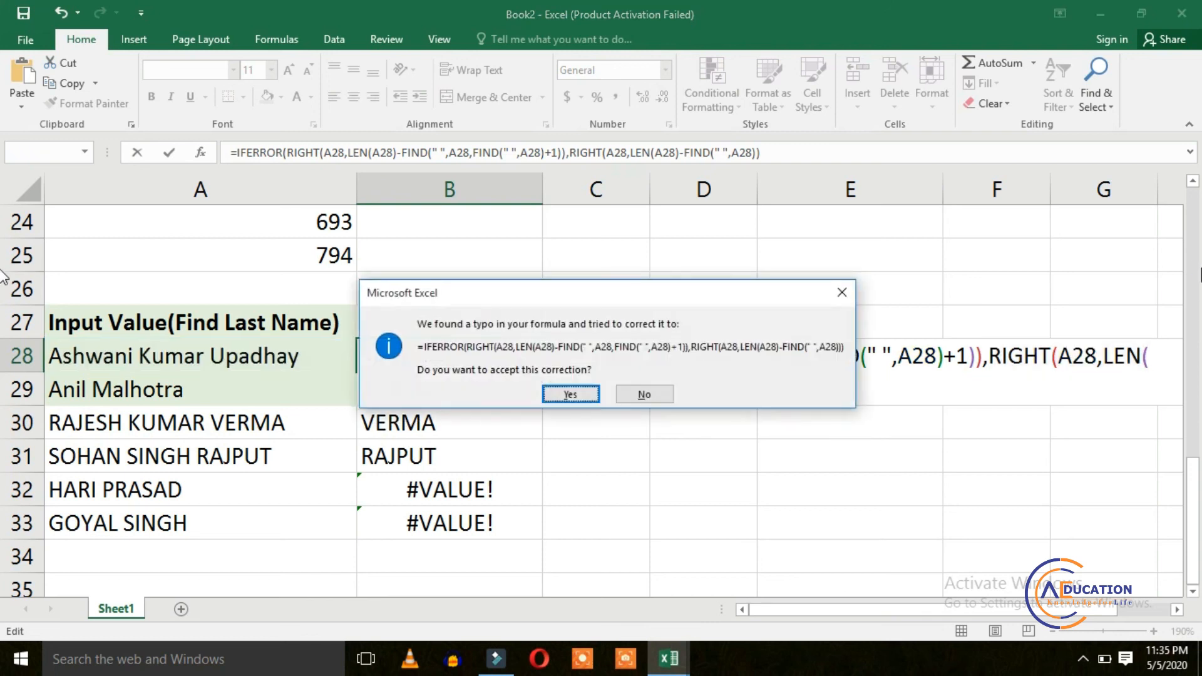
{"action": "key", "text": "Return"}
- Fill the IFERROR formula from B28 down through B33
{"action": "key", "text": "shift+Down"}
{"action": "key", "text": "shift+Down"}
{"action": "key", "text": "shift+Down"}
{"action": "key", "text": "shift+Down"}
{"action": "key", "text": "shift+Down"}
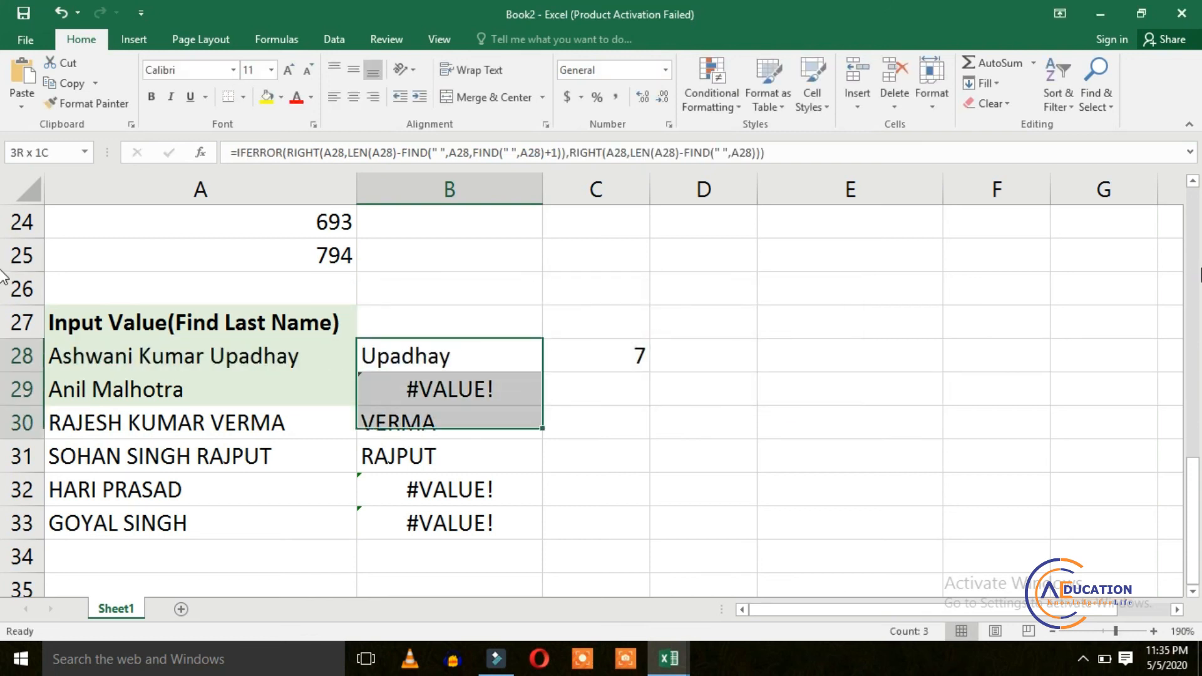
{"action": "key", "text": "ctrl+d"}
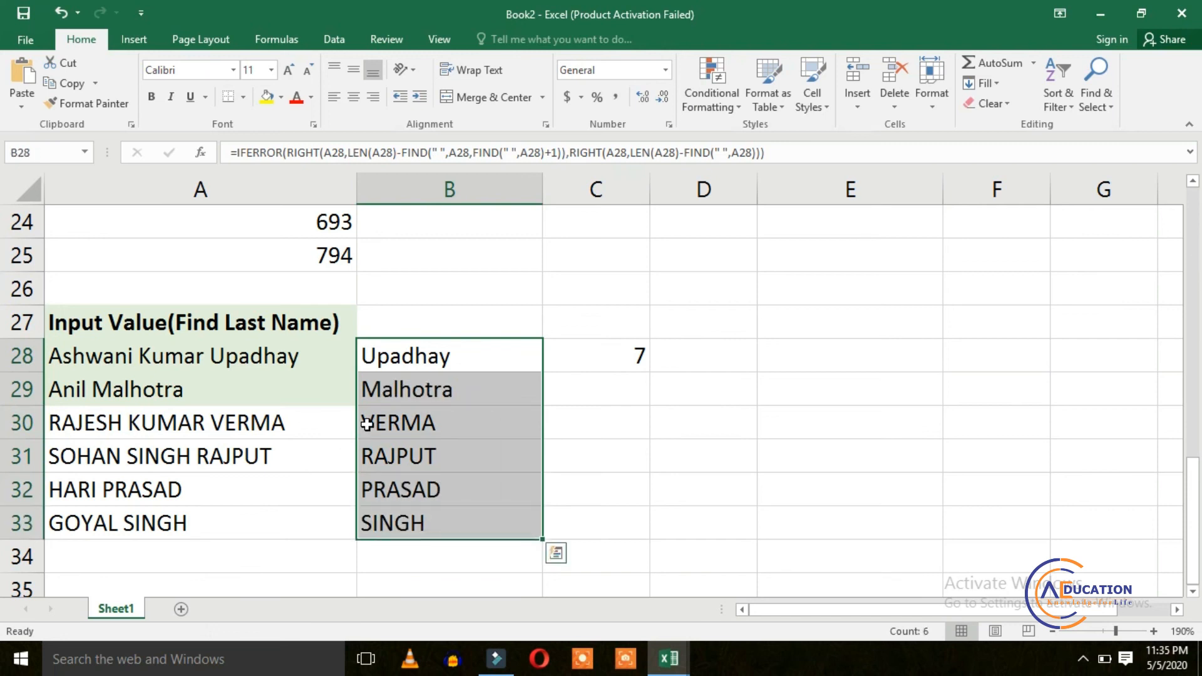
- Examine the IFERROR formulas in B28:B33, opening the one in B32 to read both of its RIGHT expressions
{"action": "left_click", "coordinate": [413, 422]}
{"action": "left_click", "coordinate": [379, 454]}
{"action": "left_click", "coordinate": [397, 488]}
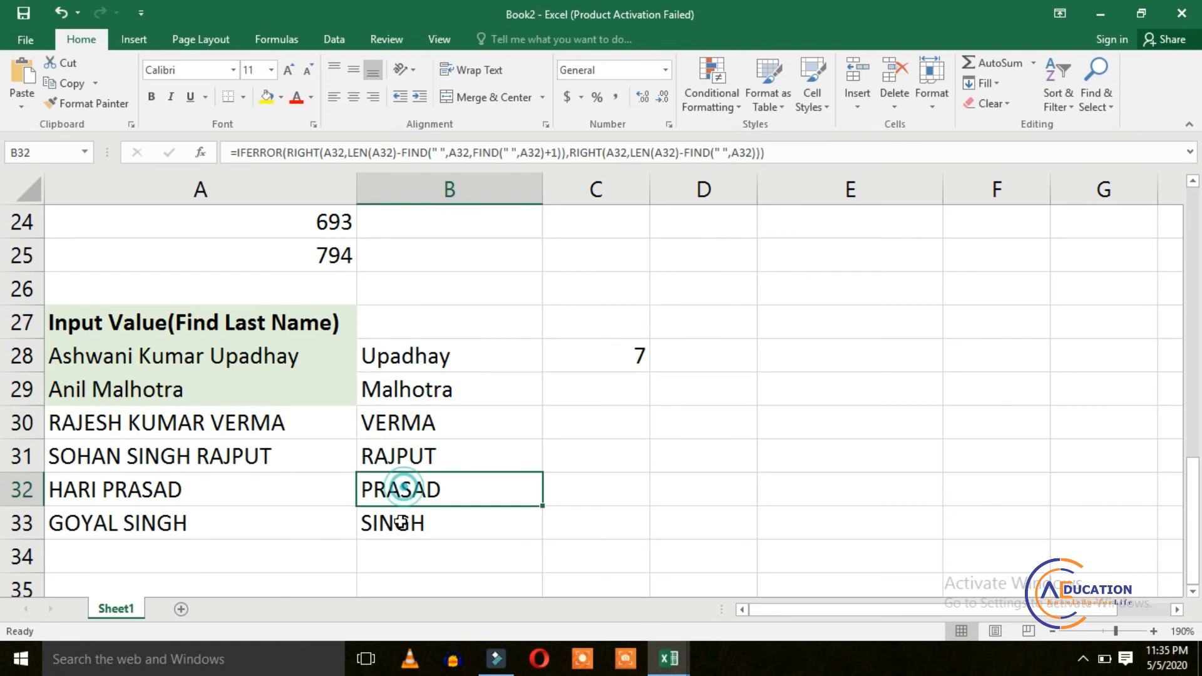
{"action": "left_click", "coordinate": [397, 524]}
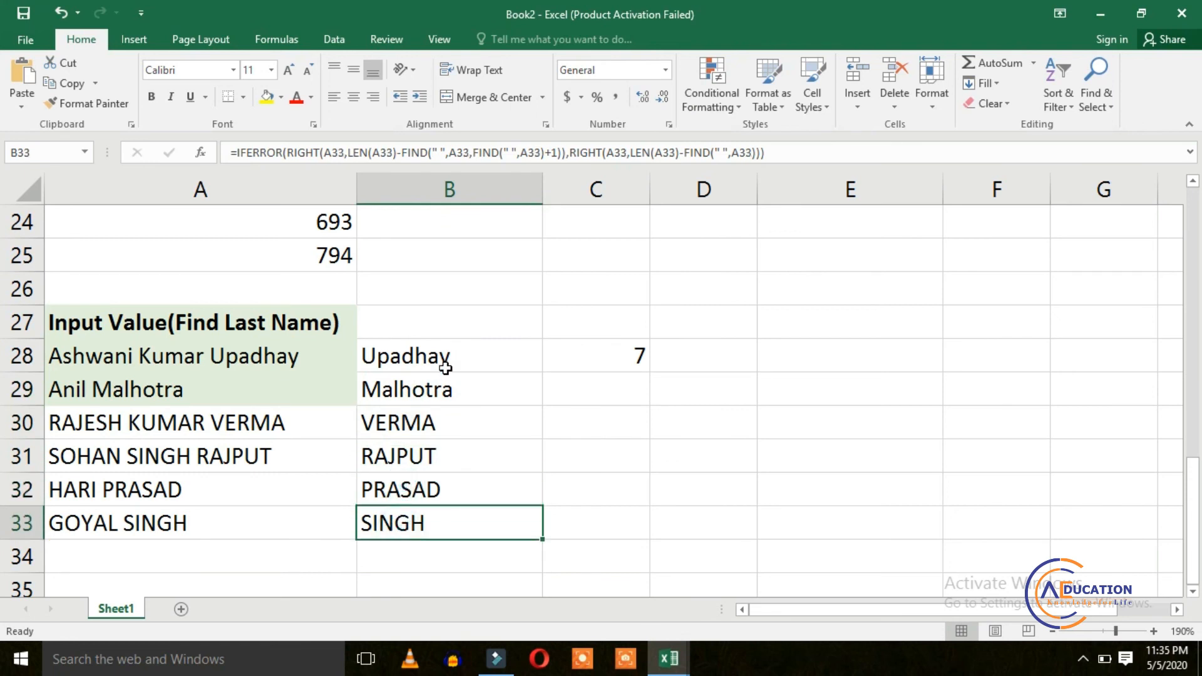
{"action": "left_click", "coordinate": [446, 360]}
{"action": "left_click", "coordinate": [433, 389]}
{"action": "left_click", "coordinate": [424, 423]}
{"action": "left_click", "coordinate": [427, 456]}
{"action": "left_click", "coordinate": [429, 487]}
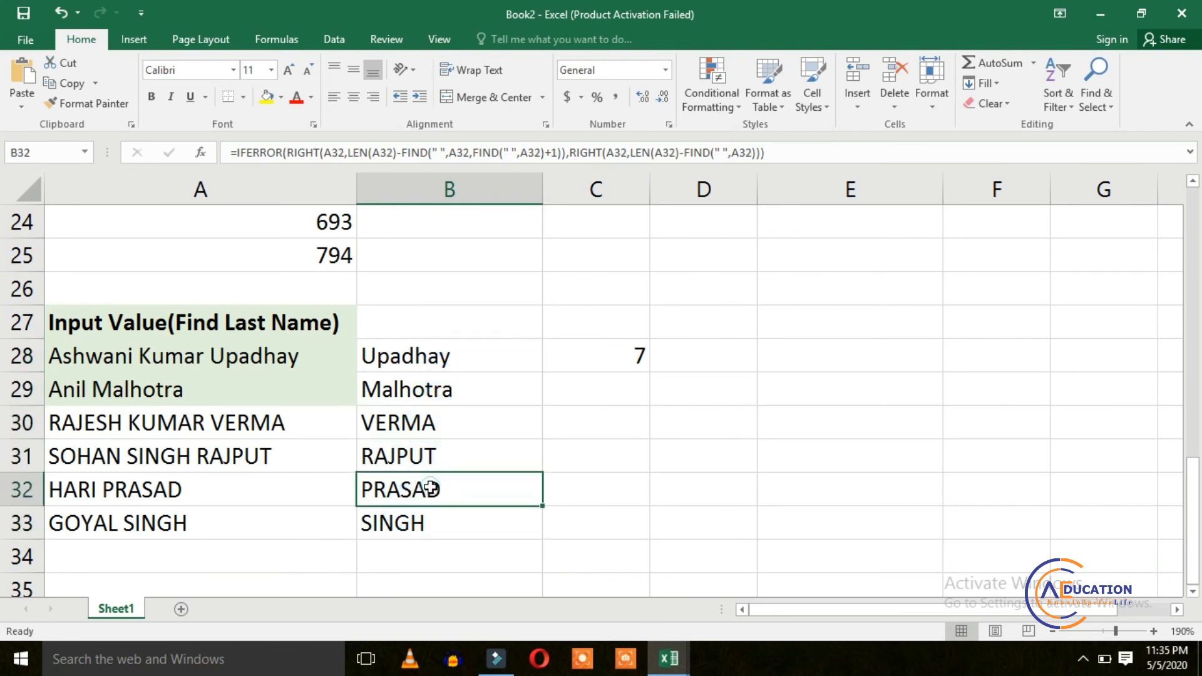
{"action": "key", "text": "F2"}
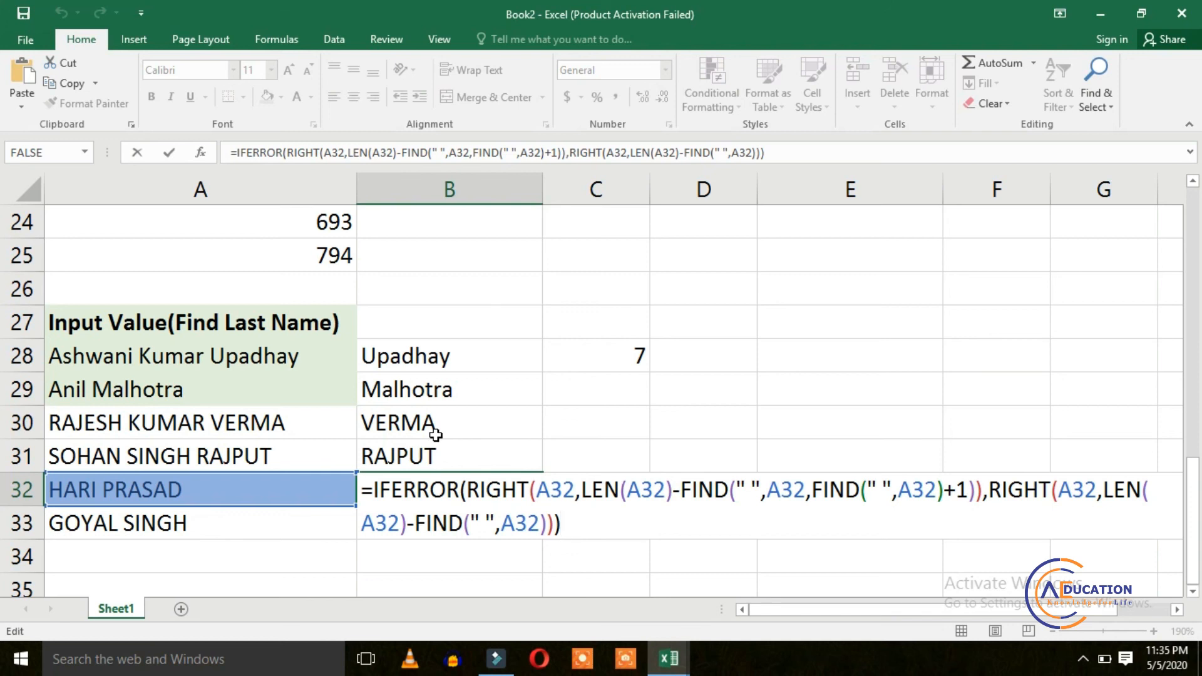
{"action": "key", "text": "Return"}
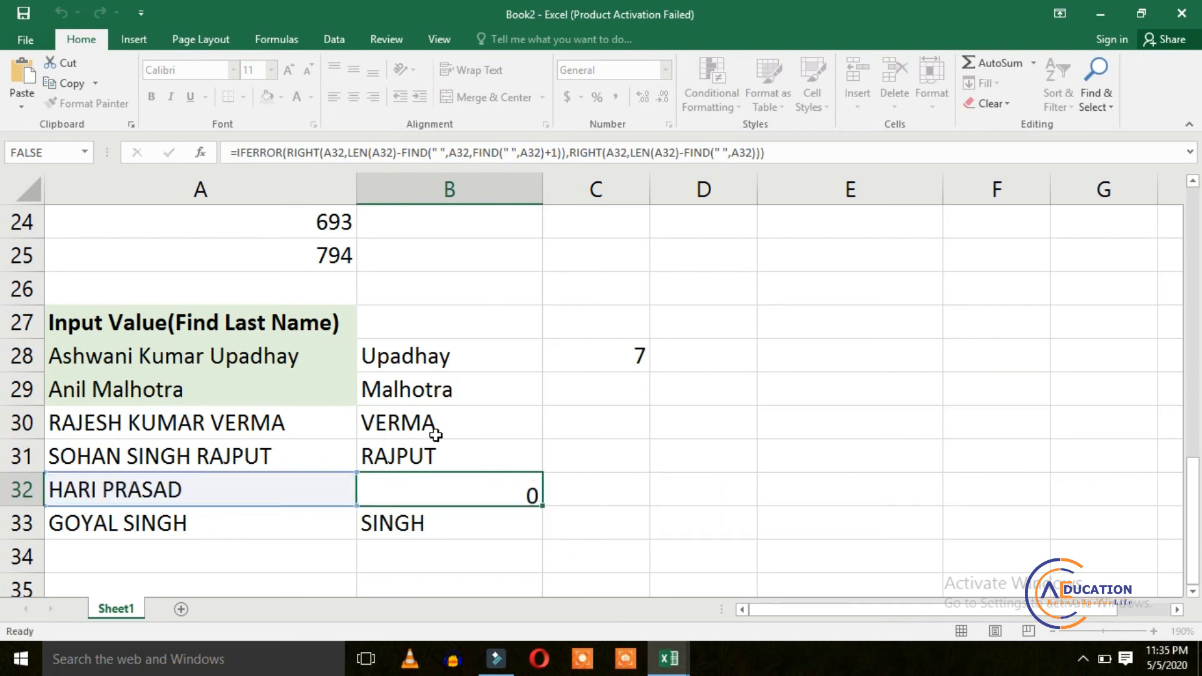
{"action": "key", "text": "ctrl+Up"}
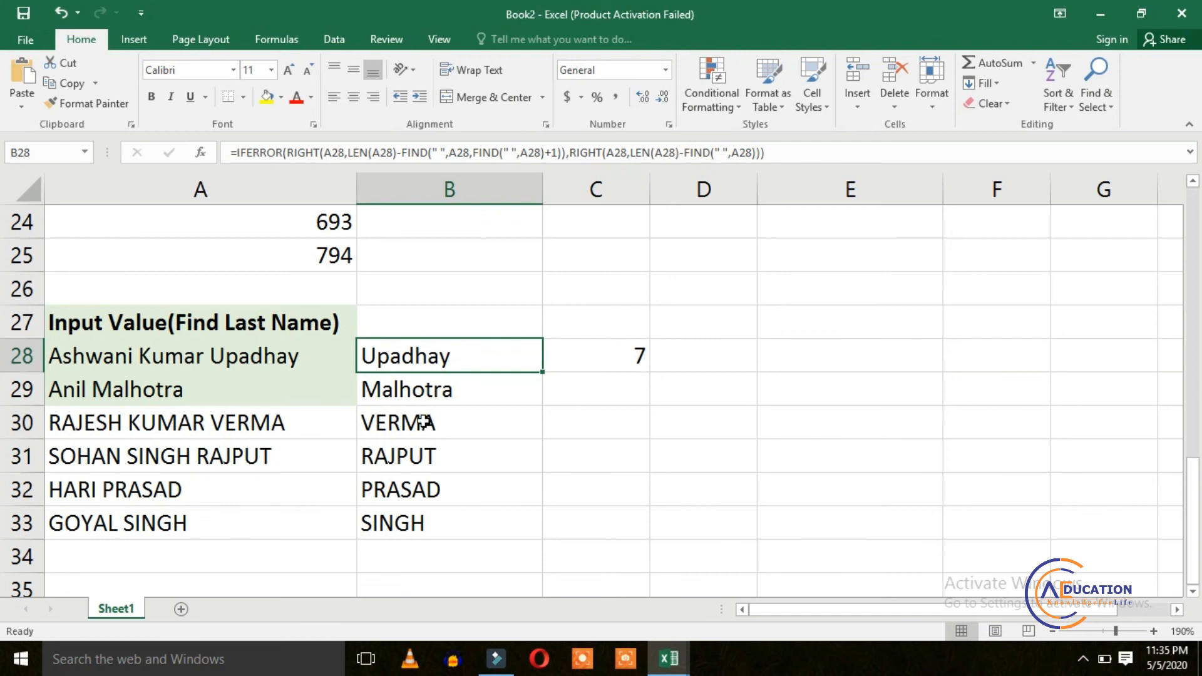
{"action": "scroll", "coordinate": [446, 432], "scroll_direction": "up", "scroll_amount": 8}
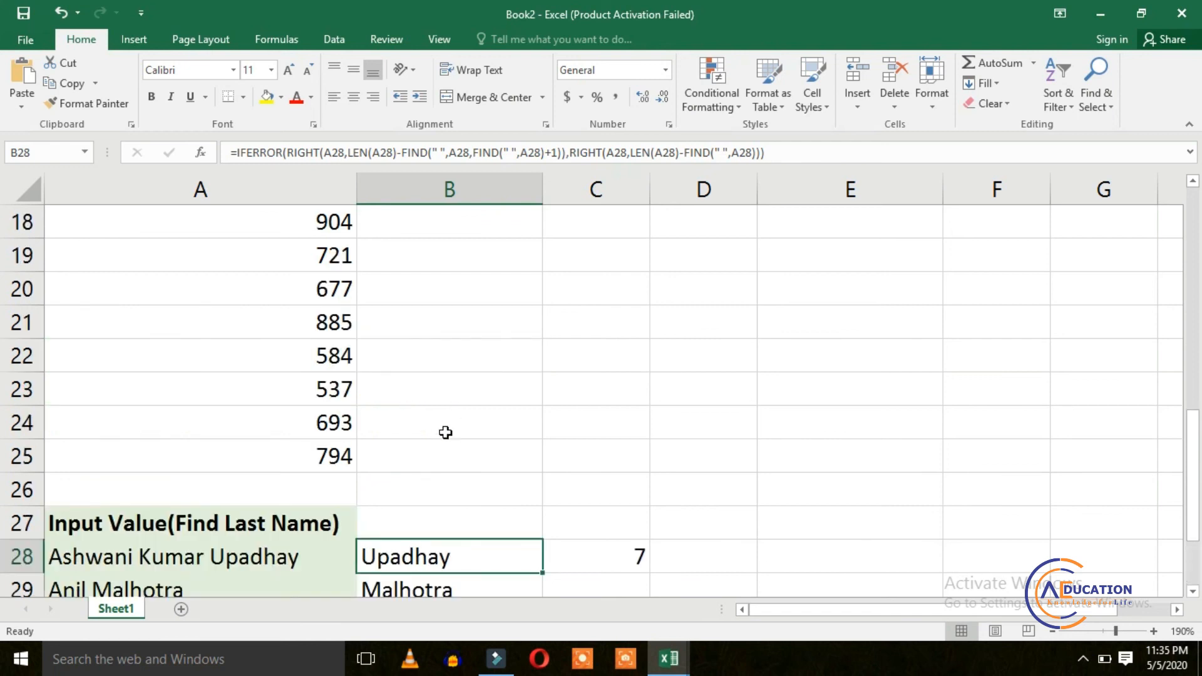
{"action": "scroll", "coordinate": [445, 440], "scroll_direction": "down", "scroll_amount": 10}
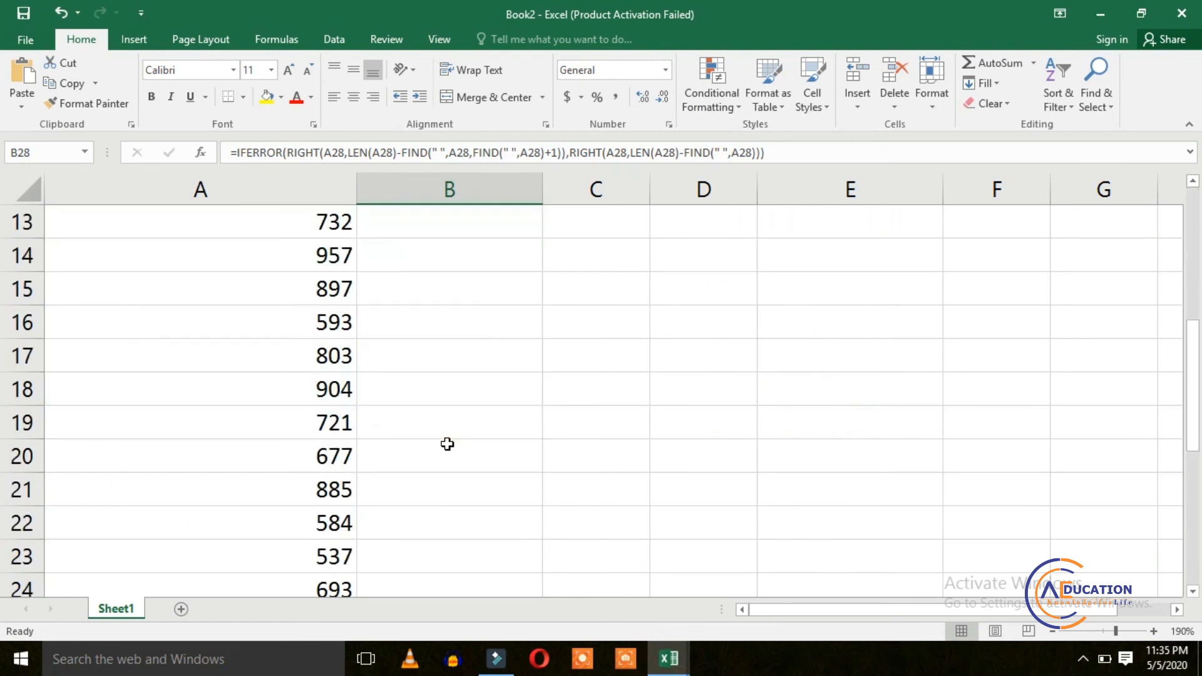
{"action": "scroll", "coordinate": [448, 445], "scroll_direction": "up", "scroll_amount": 2}
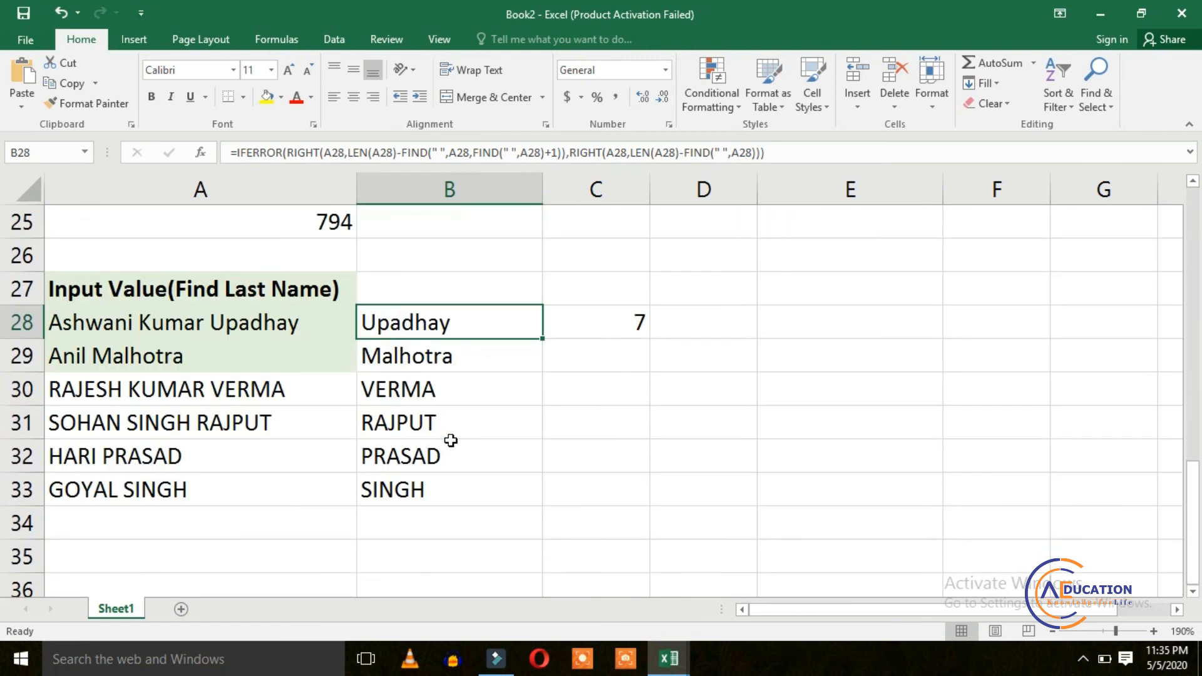